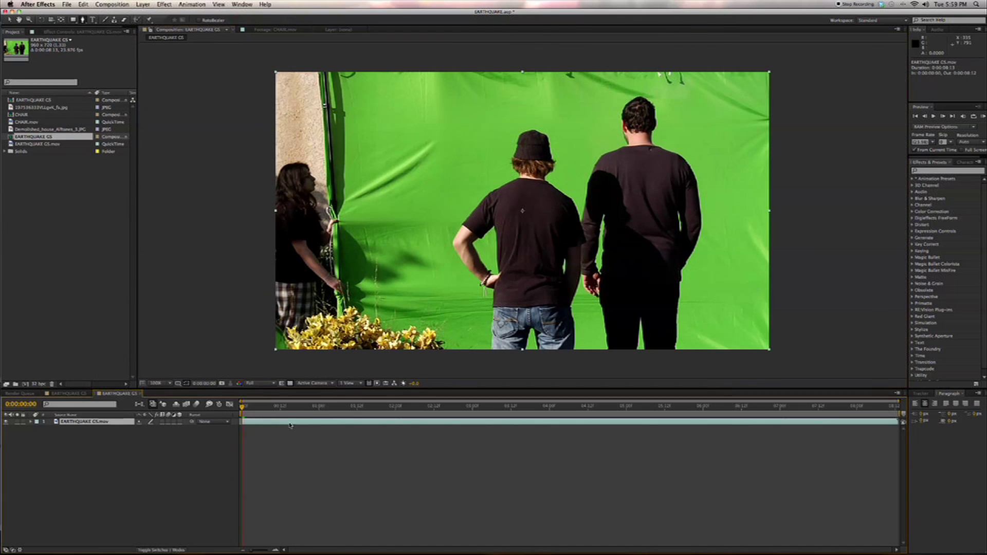
Draw a closed pen mask on the EARTHQUAKE GS.mov layer loosely around the two men, excluding the woman and the flowers
{"action": "left_click", "coordinate": [477, 357]}
{"action": "left_click", "coordinate": [479, 329]}
{"action": "left_click", "coordinate": [464, 307]}
{"action": "left_click", "coordinate": [453, 292]}
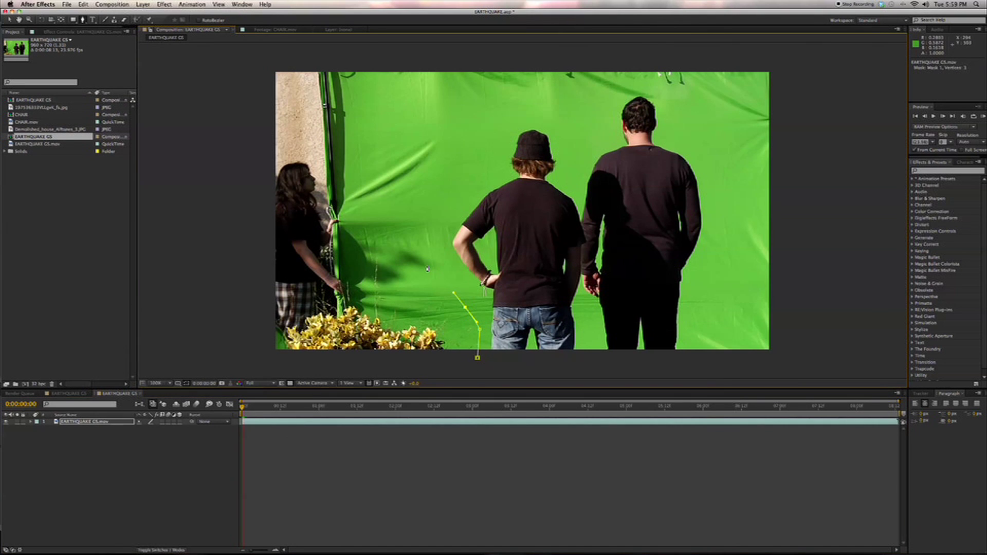
{"action": "left_click_drag", "start_coordinate": [426, 265], "coordinate": [425, 253]}
{"action": "left_click_drag", "start_coordinate": [434, 196], "coordinate": [438, 179]}
{"action": "left_click_drag", "start_coordinate": [456, 140], "coordinate": [517, 102]}
{"action": "left_click_drag", "start_coordinate": [557, 100], "coordinate": [599, 91]}
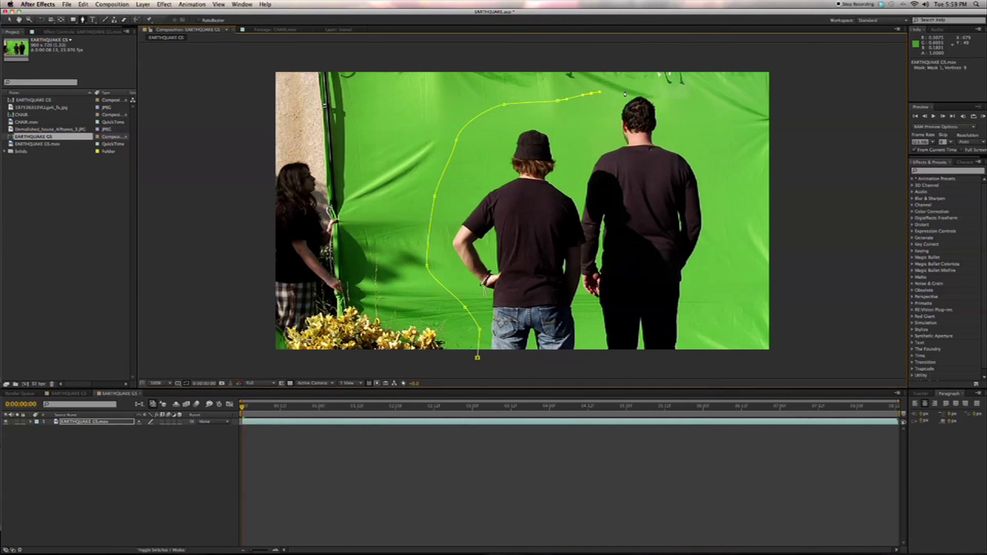
{"action": "left_click", "coordinate": [710, 88]}
{"action": "left_click", "coordinate": [748, 85]}
{"action": "left_click", "coordinate": [778, 81]}
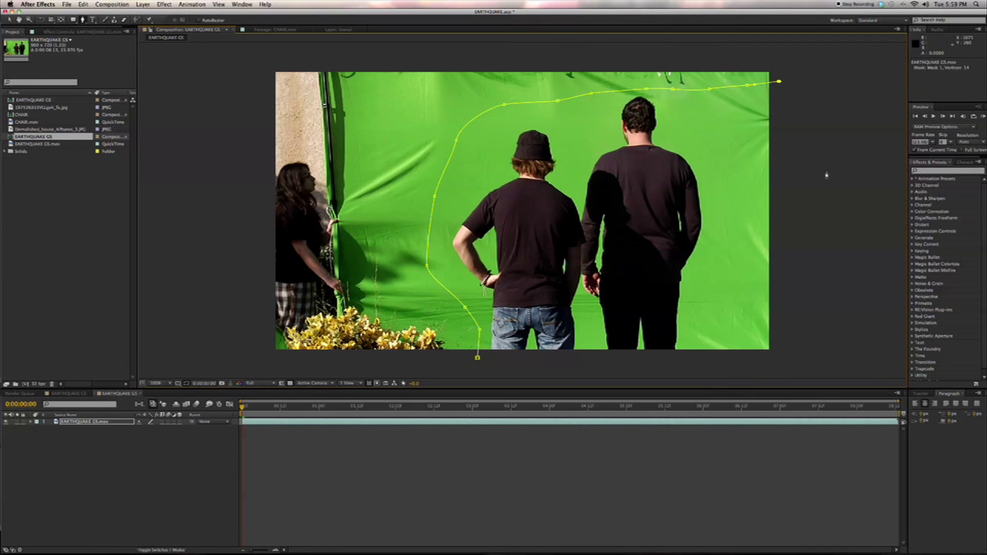
{"action": "left_click", "coordinate": [841, 216]}
{"action": "left_click", "coordinate": [799, 363]}
{"action": "left_click", "coordinate": [478, 357]}
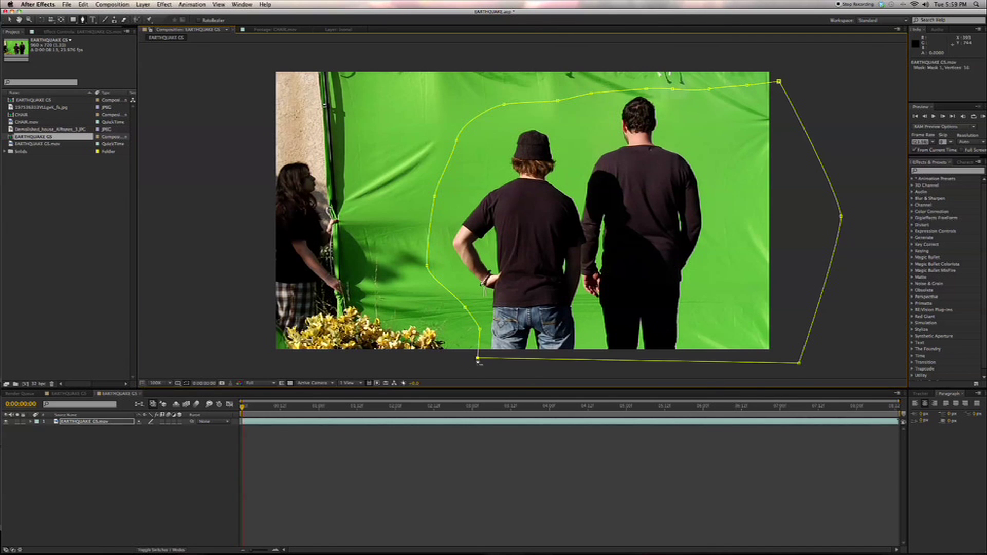
Apply Keylight (1.2) to the masked footage and sample the green backdrop above the capped man as the screen colour
{"action": "left_click", "coordinate": [164, 4]}
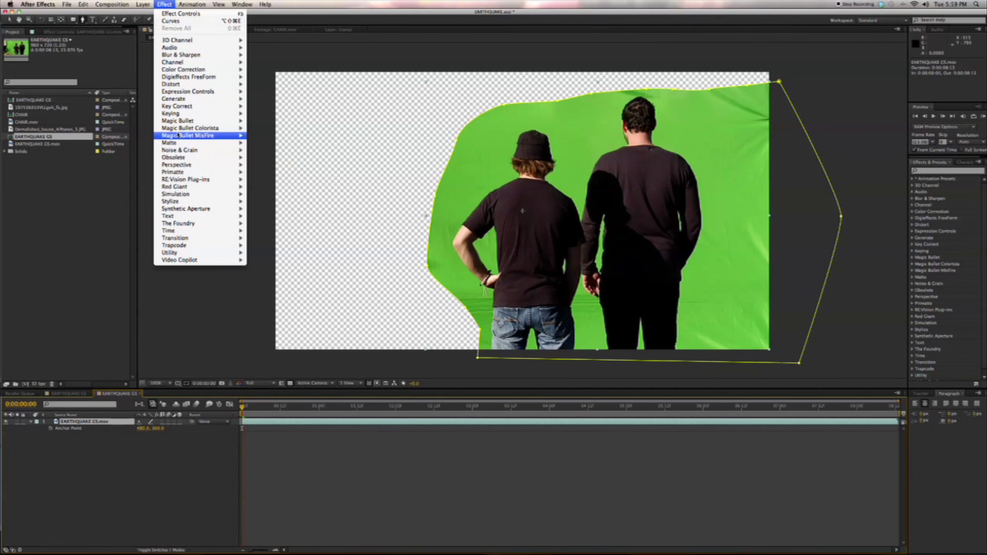
{"action": "mouse_move", "coordinate": [226, 114]}
{"action": "left_click", "coordinate": [272, 164]}
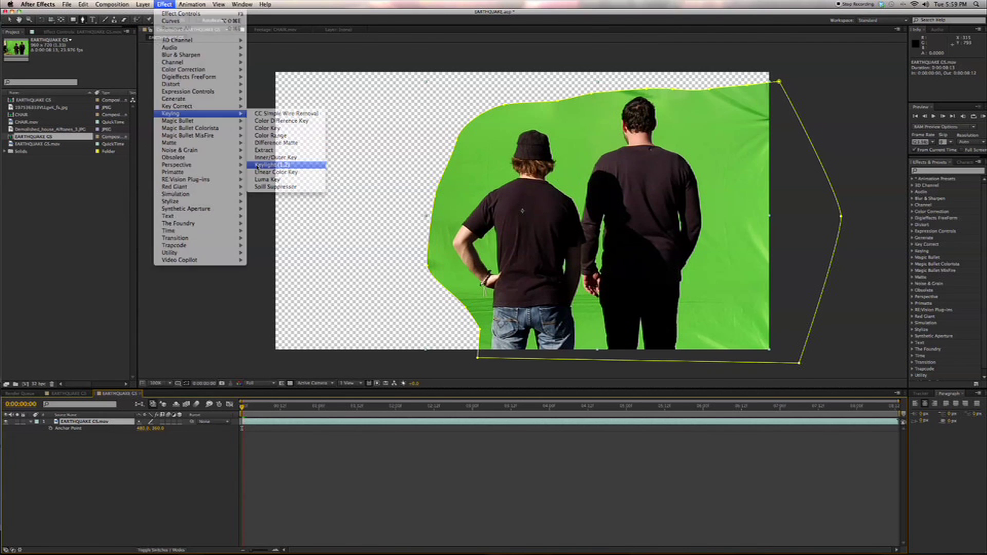
{"action": "left_click", "coordinate": [522, 125]}
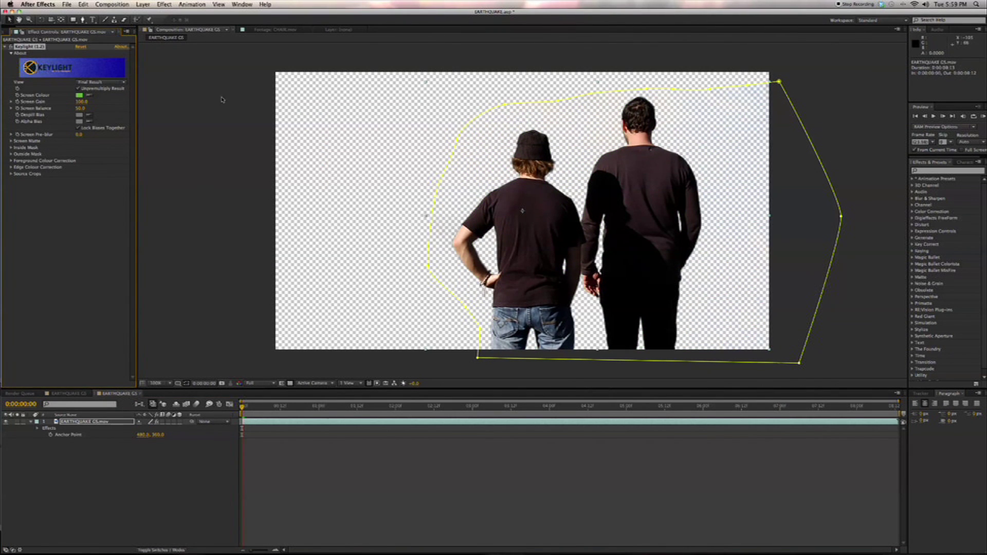
Place the demolished house image beneath the keyed footage, scaled down and positioned at 480, 178
{"action": "left_click", "coordinate": [7, 32]}
{"action": "left_click_drag", "start_coordinate": [52, 129], "coordinate": [238, 495]}
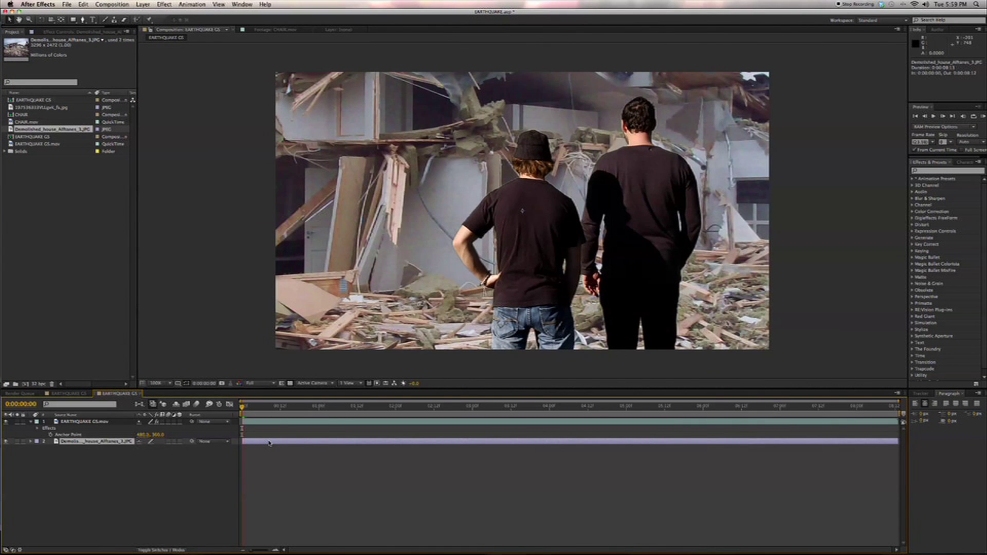
{"action": "key", "text": "s"}
{"action": "left_click_drag", "start_coordinate": [147, 450], "coordinate": [84, 451]}
{"action": "key", "text": "p"}
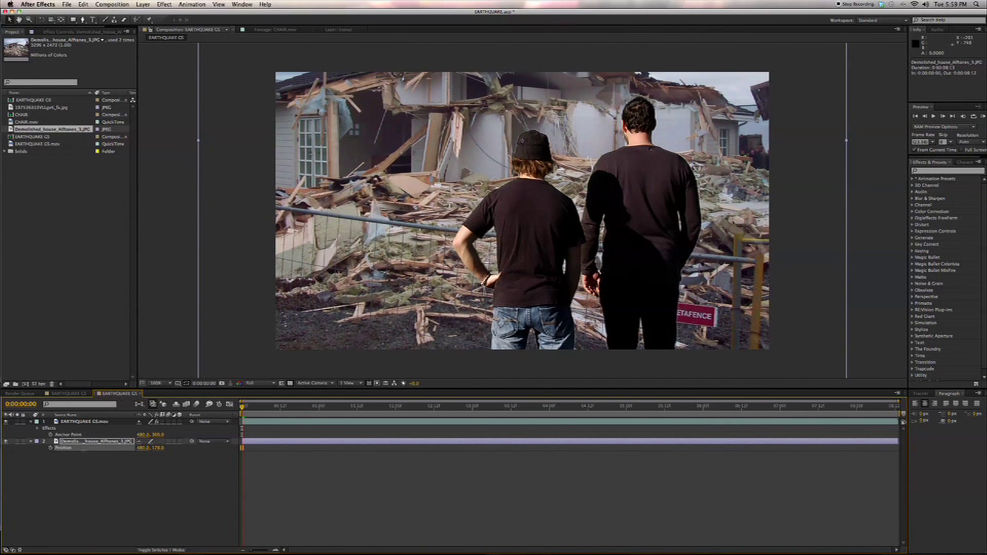
Make the demolished house image a 3D layer and collapse its properties
{"action": "left_click", "coordinate": [180, 442]}
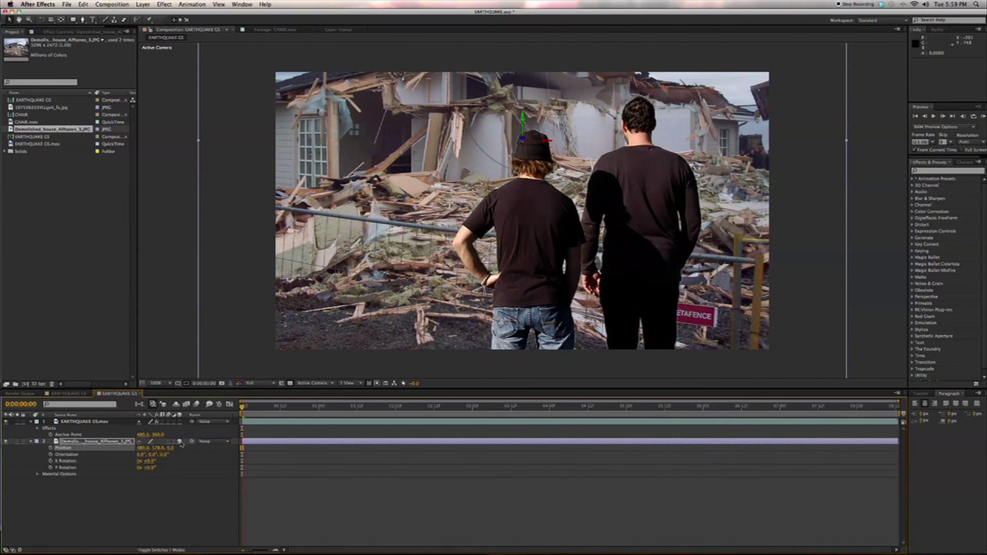
{"action": "left_click", "coordinate": [31, 442]}
{"action": "left_click", "coordinate": [75, 495]}
Set Screen Softness to 1 in the Screen Matte settings of the footage's Keylight effect
{"action": "left_click", "coordinate": [93, 422]}
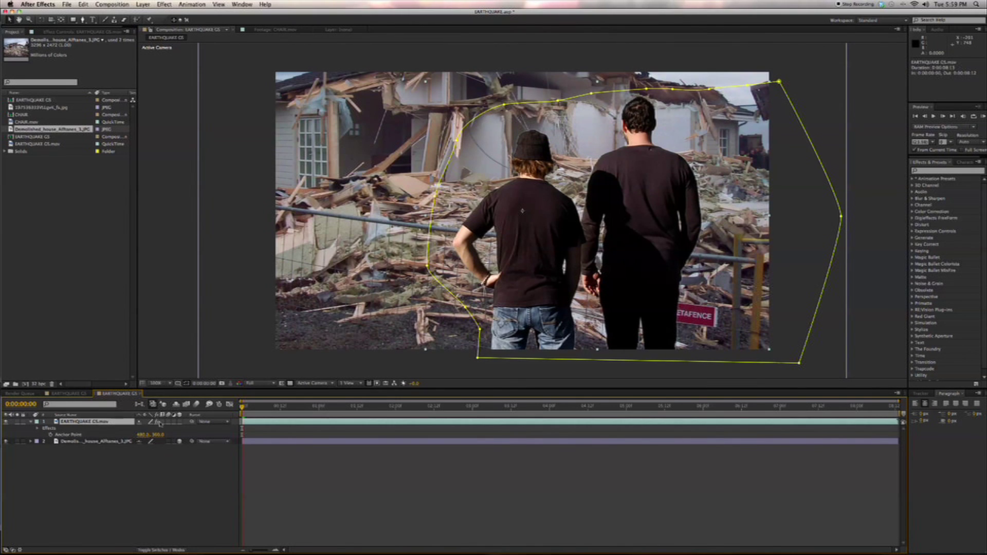
{"action": "left_click", "coordinate": [67, 27]}
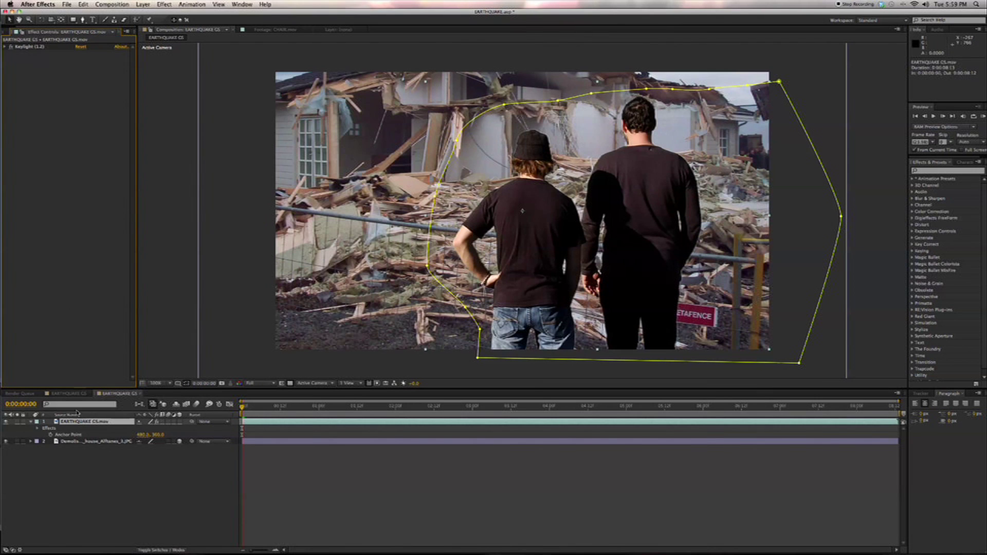
{"action": "left_click", "coordinate": [4, 46]}
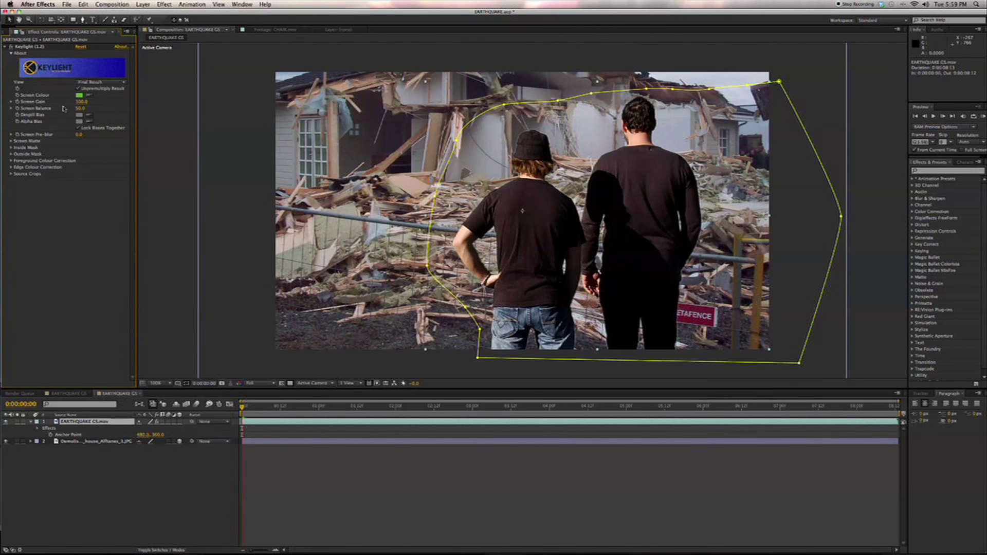
{"action": "left_click", "coordinate": [11, 141]}
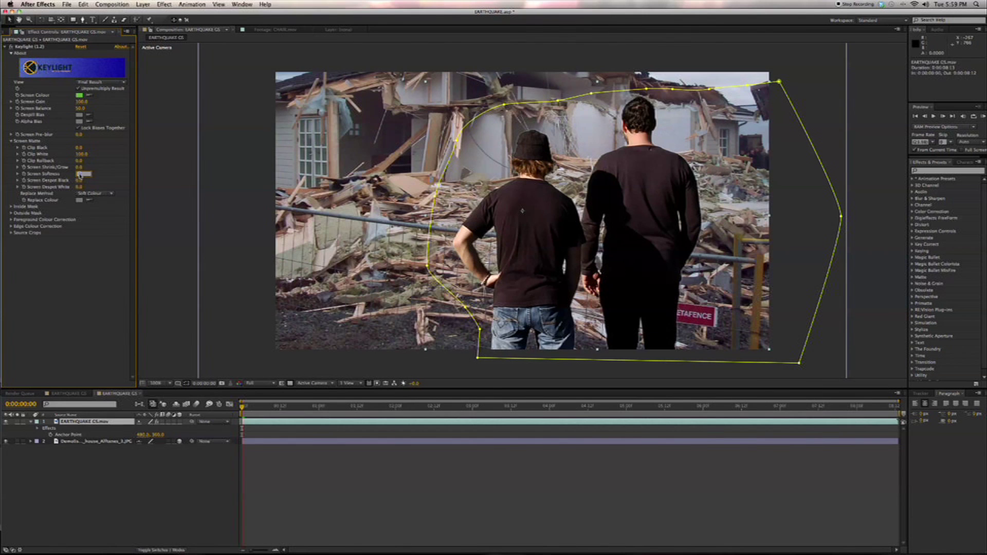
{"action": "type", "text": "1"}
{"action": "key", "text": "Return"}
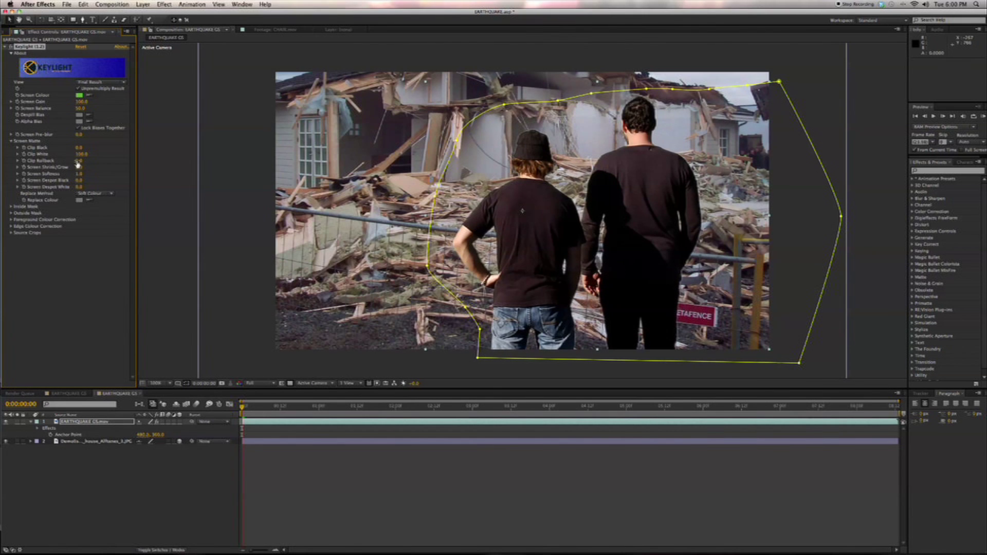
Set Keylight's Screen Shrink/Grow to -1 and scrub through the composition to check the key edges
{"action": "type", "text": "-1"}
{"action": "key", "text": "Return"}
{"action": "left_click", "coordinate": [350, 469]}
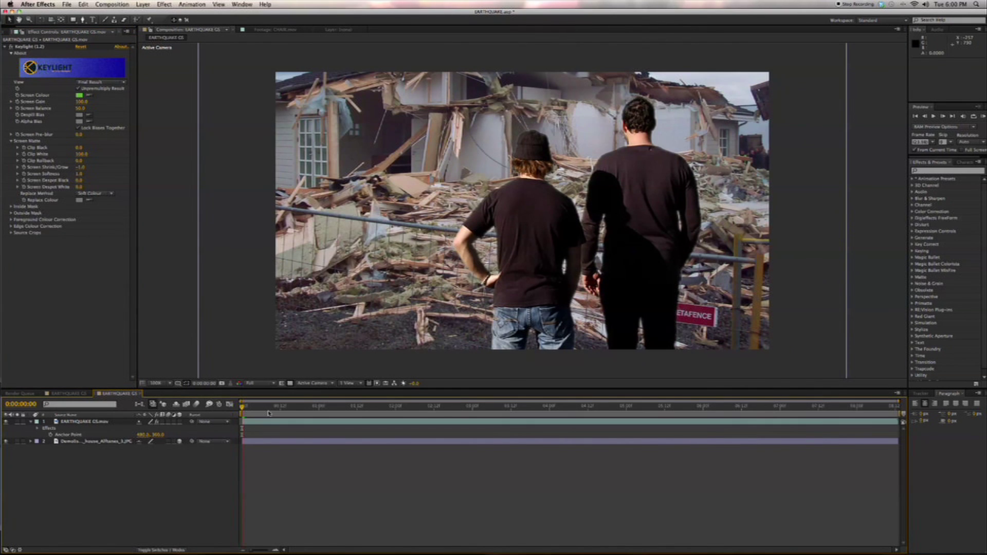
{"action": "left_click_drag", "start_coordinate": [464, 416], "coordinate": [223, 406]}
Set Keylight's Screen Shrink/Grow to -1.5
{"action": "left_click", "coordinate": [79, 167]}
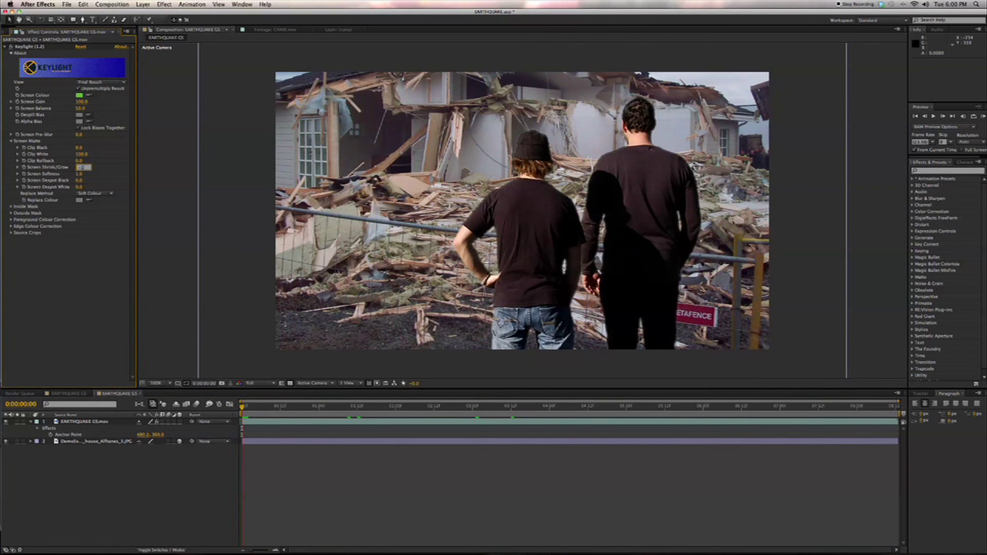
{"action": "type", "text": "-1.5"}
{"action": "key", "text": "Return"}
Apply a Curves effect to the keyed footage and slightly raise the midpoint of its Blue channel
{"action": "left_click", "coordinate": [164, 4]}
{"action": "mouse_move", "coordinate": [197, 70]}
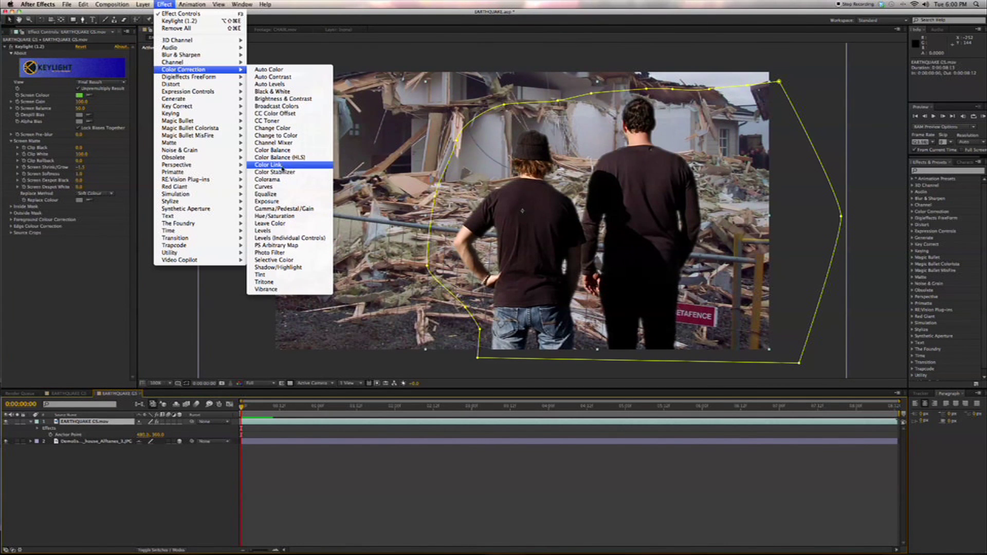
{"action": "left_click", "coordinate": [281, 187]}
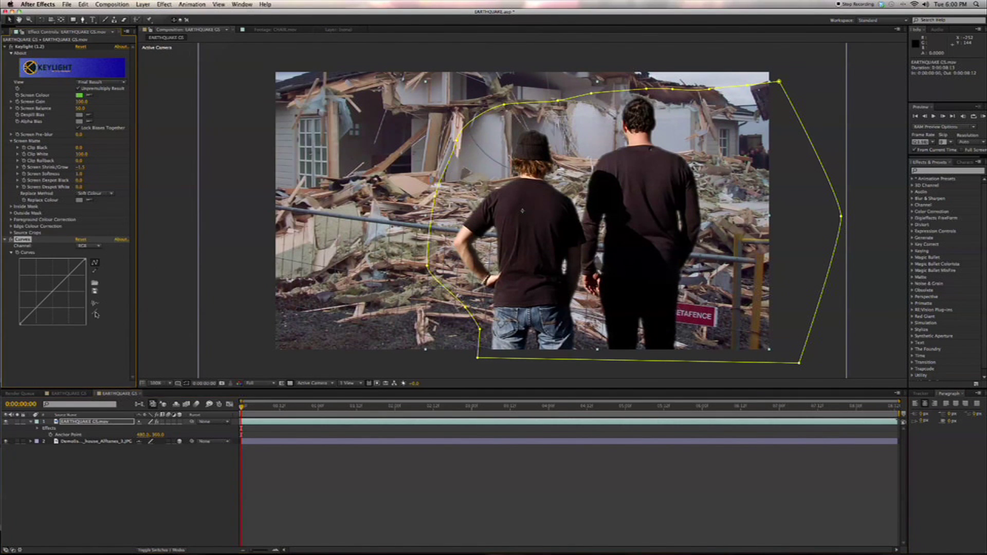
{"action": "left_click", "coordinate": [94, 246]}
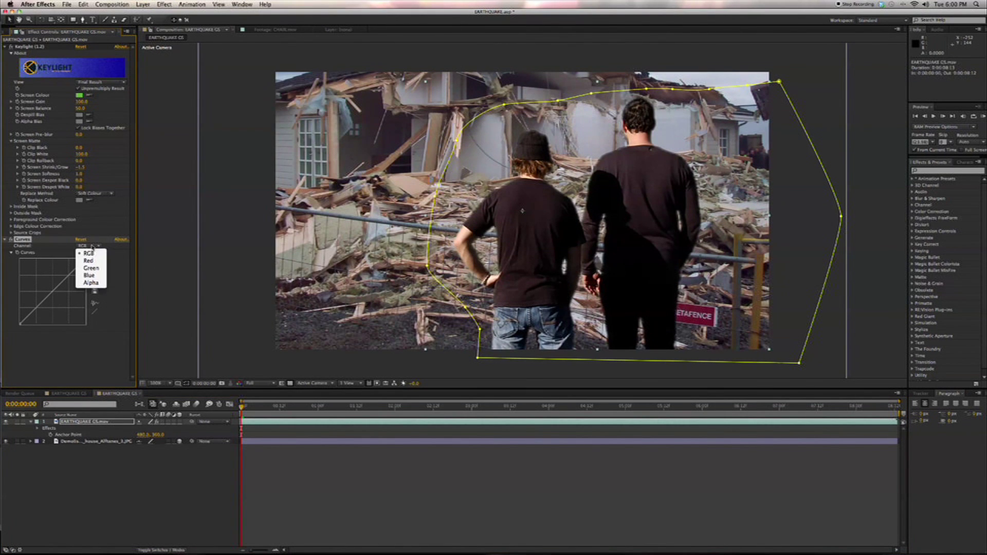
{"action": "left_click", "coordinate": [88, 275]}
{"action": "left_click_drag", "start_coordinate": [52, 295], "coordinate": [51, 293]}
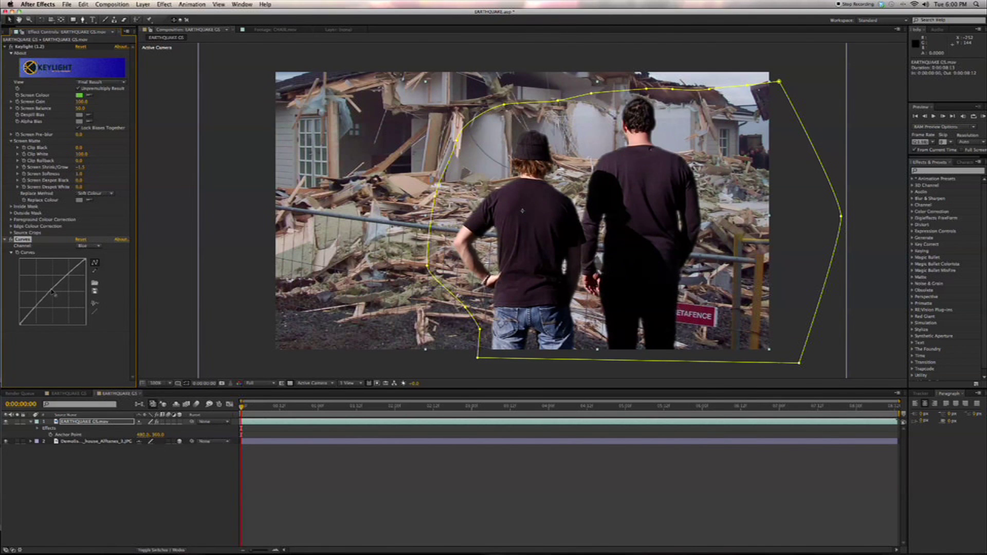
Slightly adjust the midpoint of the footage's Red curve and raise its RGB curve to brighten the two men
{"action": "left_click", "coordinate": [81, 247]}
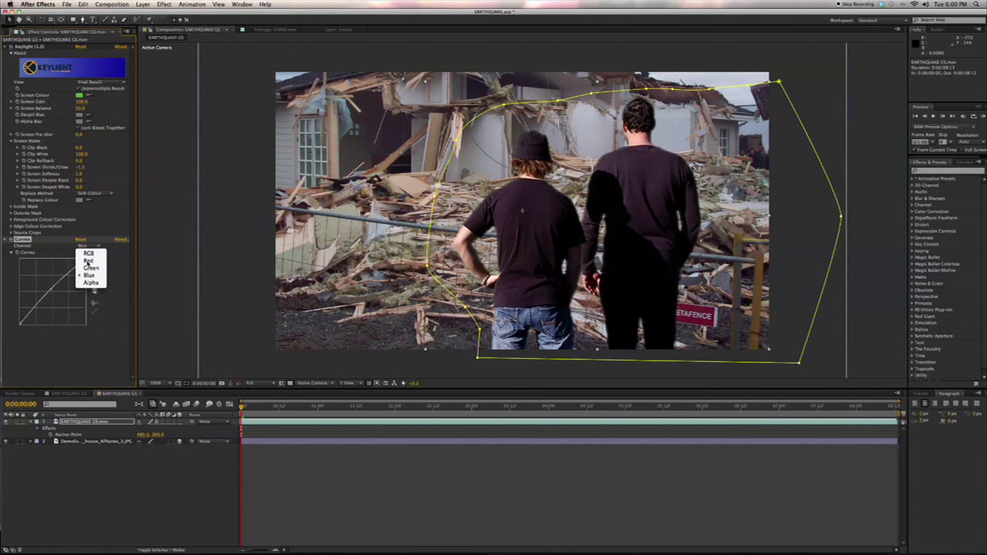
{"action": "left_click", "coordinate": [87, 260]}
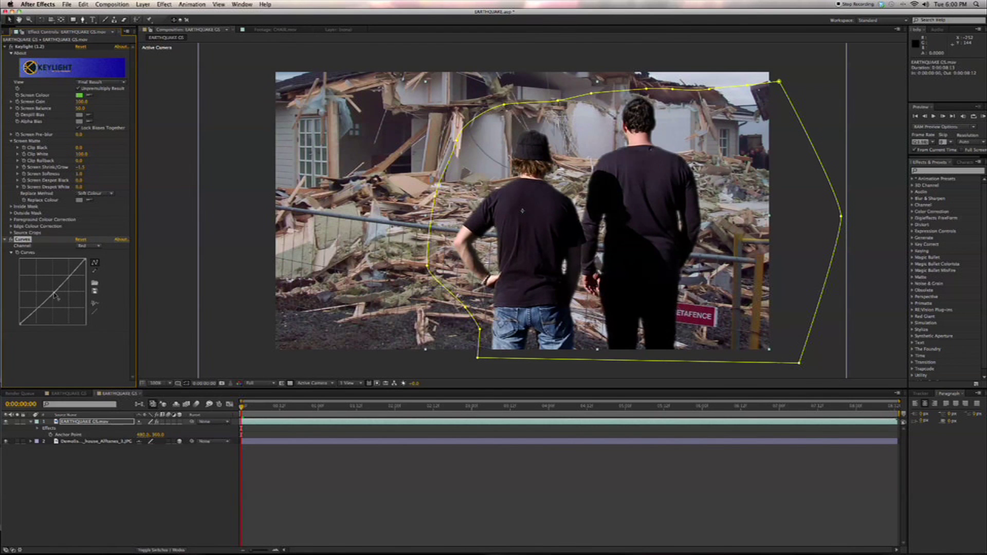
{"action": "left_click", "coordinate": [89, 246]}
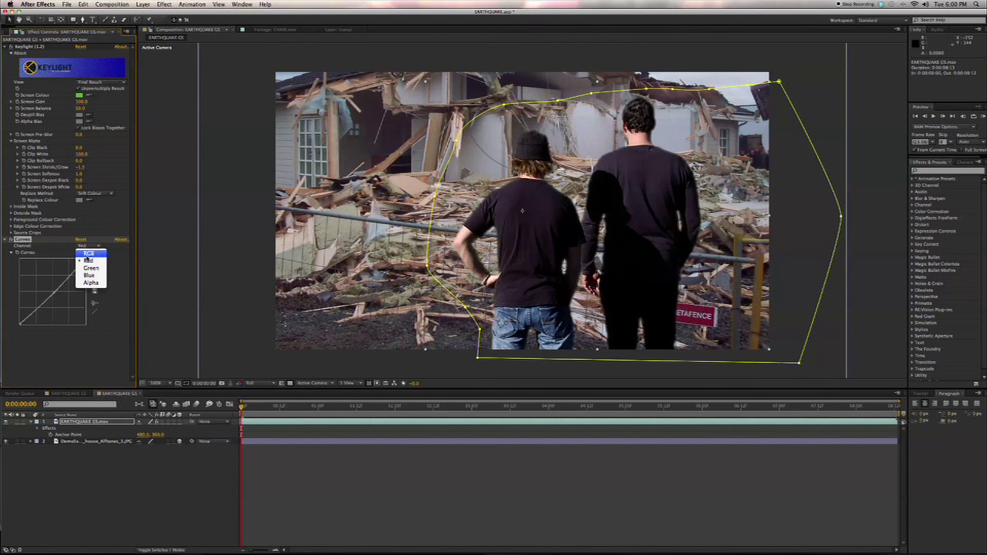
{"action": "left_click", "coordinate": [83, 250]}
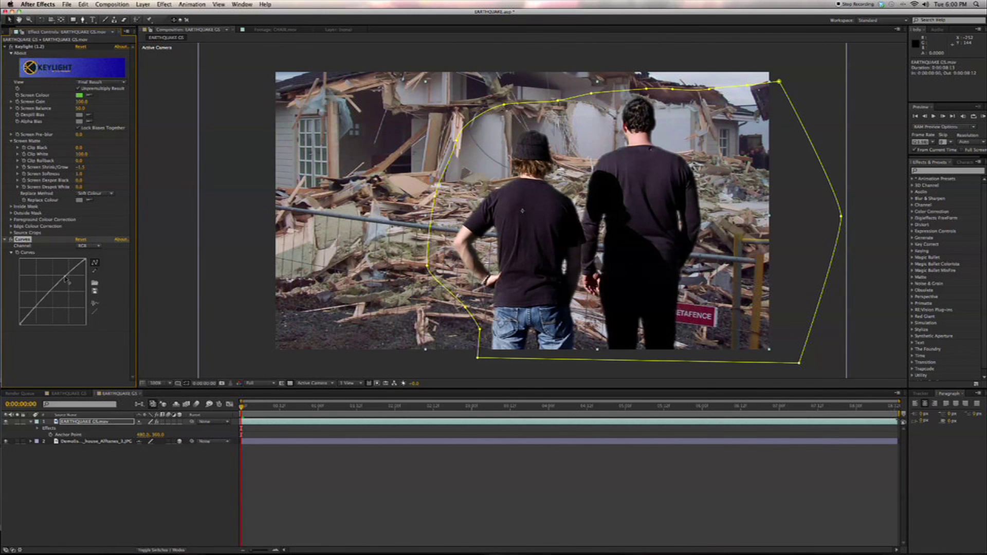
{"action": "left_click_drag", "start_coordinate": [66, 279], "coordinate": [65, 278]}
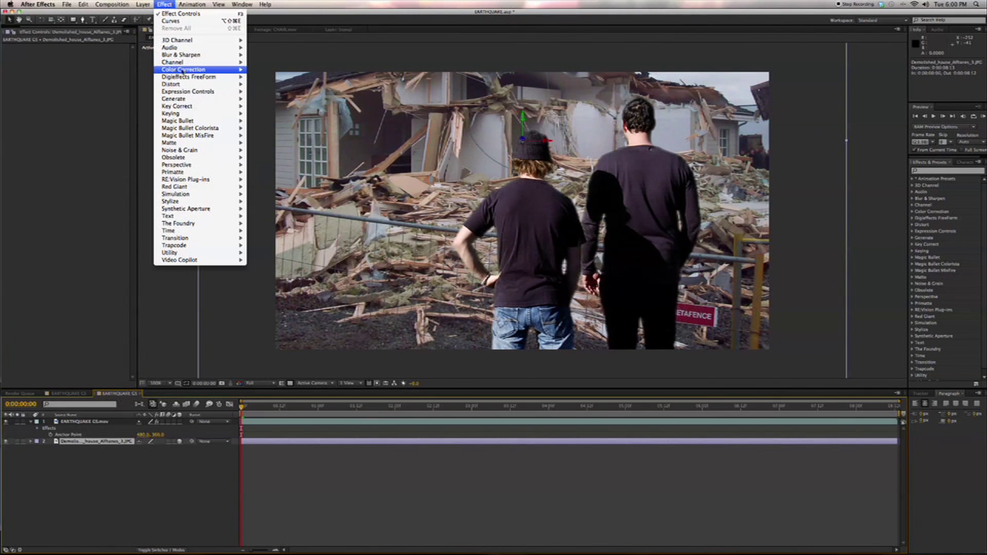
Apply Curves to the demolished house image and shape a contrast-boosting S-curve with raised highlights and lowered shadows
{"action": "mouse_move", "coordinate": [206, 69]}
{"action": "left_click", "coordinate": [269, 187]}
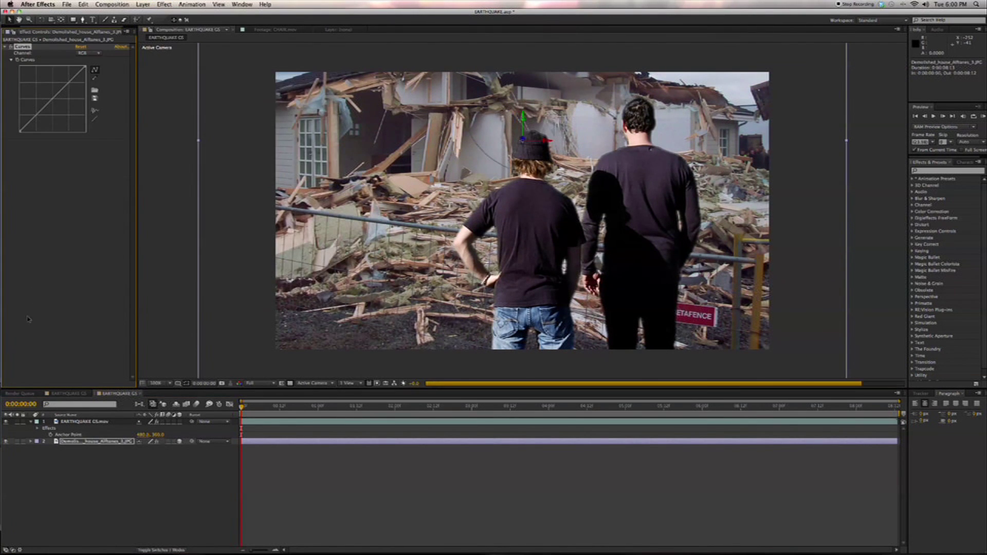
{"action": "left_click_drag", "start_coordinate": [64, 87], "coordinate": [38, 120]}
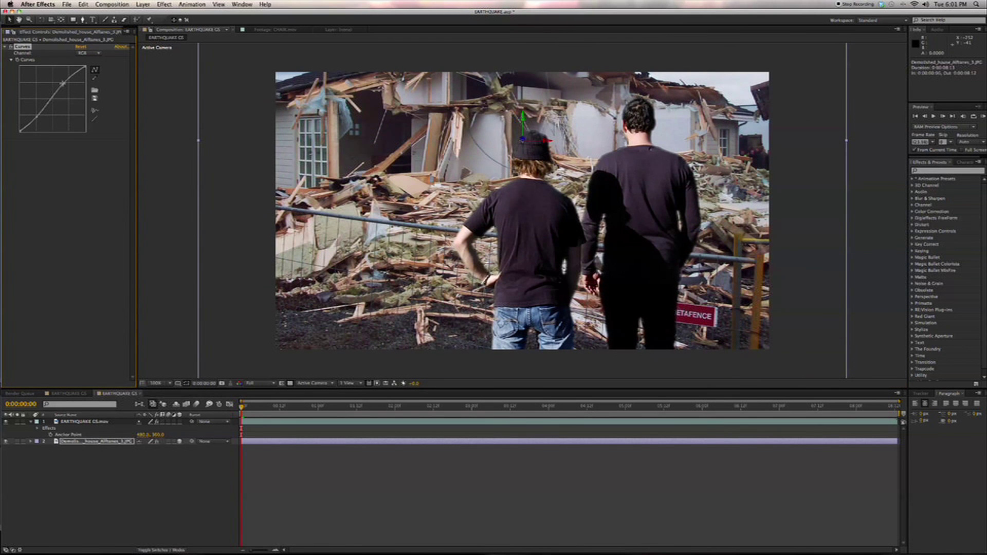
Create an adjustment layer above the footage and apply a Curves effect to it
{"action": "left_click", "coordinate": [142, 4]}
{"action": "mouse_move", "coordinate": [180, 13]}
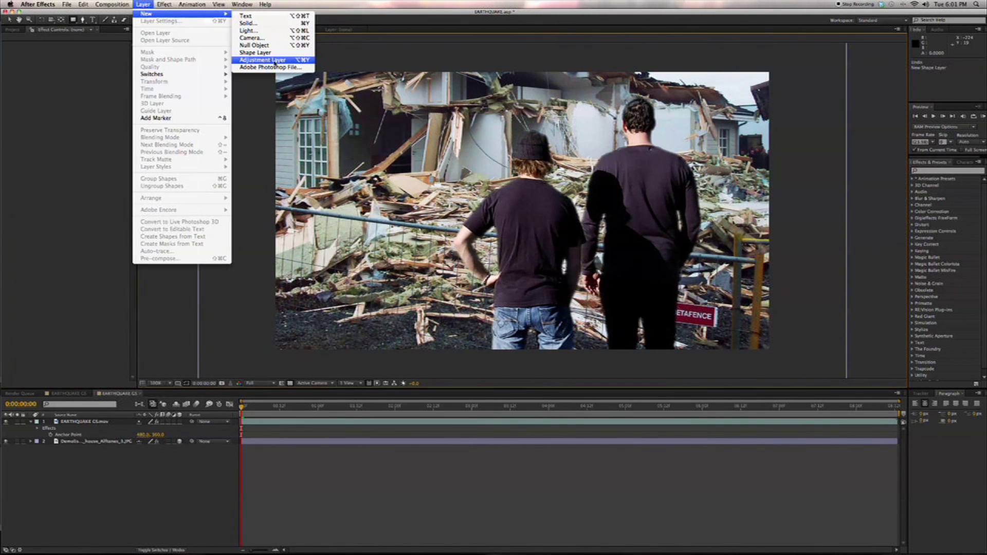
{"action": "left_click", "coordinate": [276, 60]}
{"action": "left_click", "coordinate": [164, 5]}
{"action": "mouse_move", "coordinate": [206, 71]}
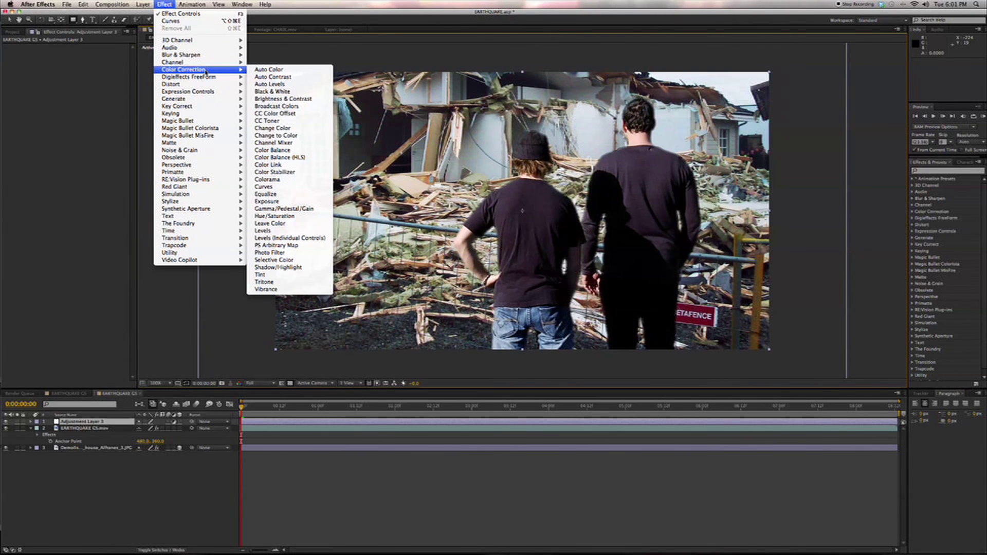
{"action": "left_click", "coordinate": [263, 186]}
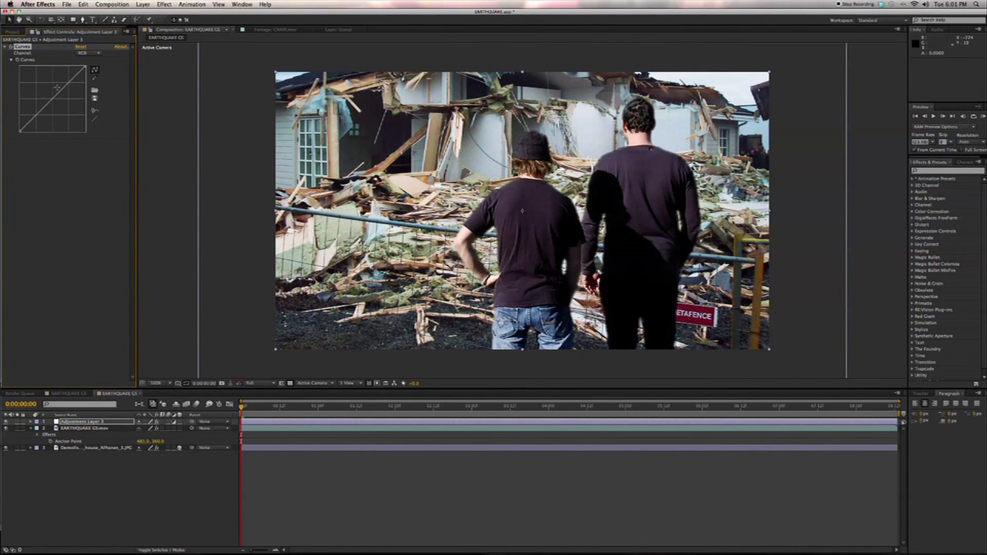
Grade the whole composite with subtle adjustments to the RGB, Blue and Green curves of the adjustment layer
{"action": "left_click_drag", "start_coordinate": [51, 99], "coordinate": [53, 102]}
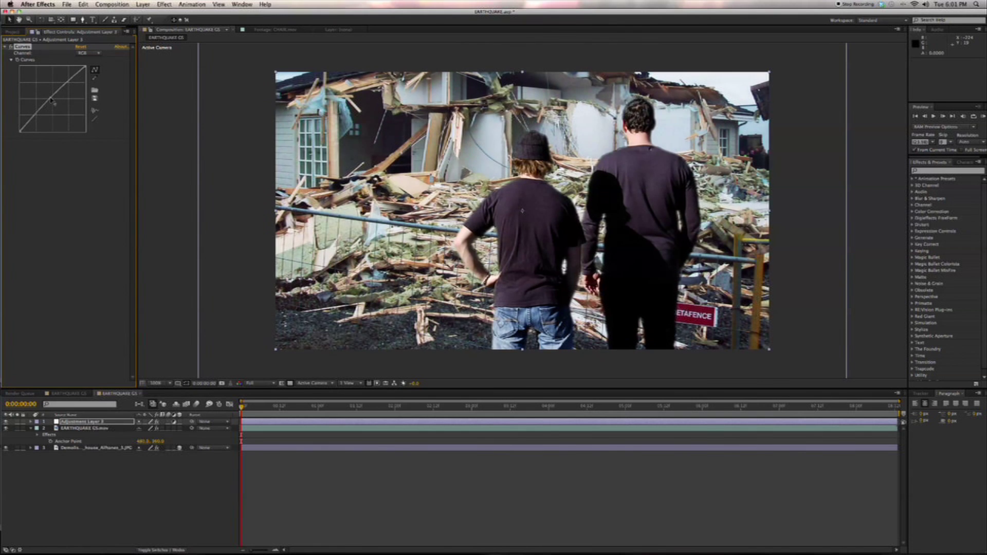
{"action": "left_click", "coordinate": [90, 54]}
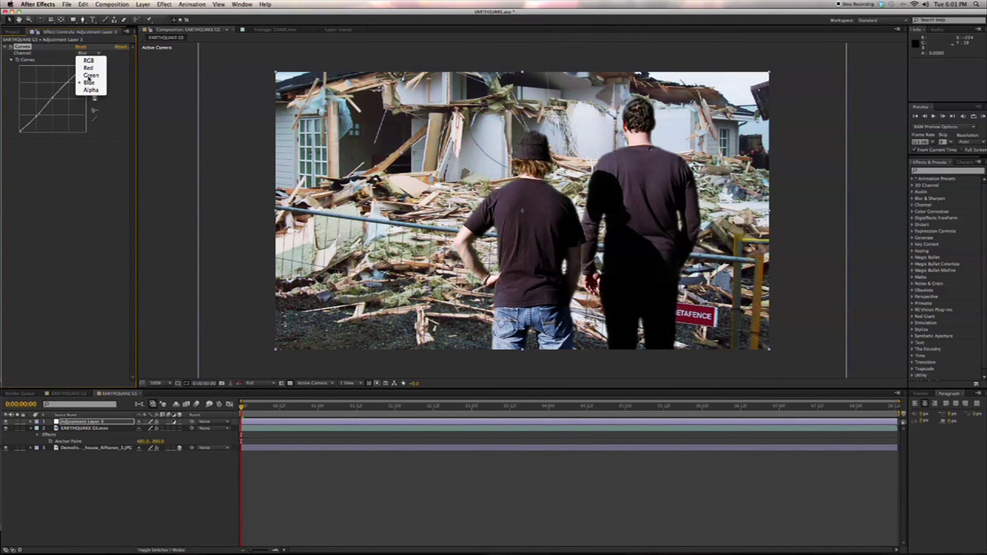
{"action": "left_click", "coordinate": [86, 72]}
{"action": "left_click_drag", "start_coordinate": [50, 100], "coordinate": [37, 116]}
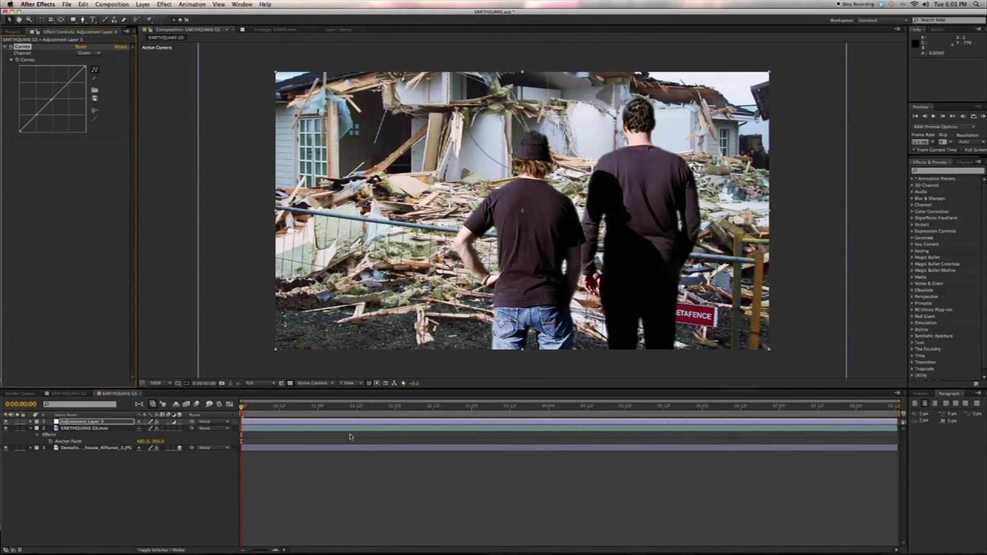
Add a two-node camera with the 35mm preset to the composition
{"action": "left_click", "coordinate": [339, 522]}
{"action": "left_click", "coordinate": [142, 4]}
{"action": "mouse_move", "coordinate": [180, 14]}
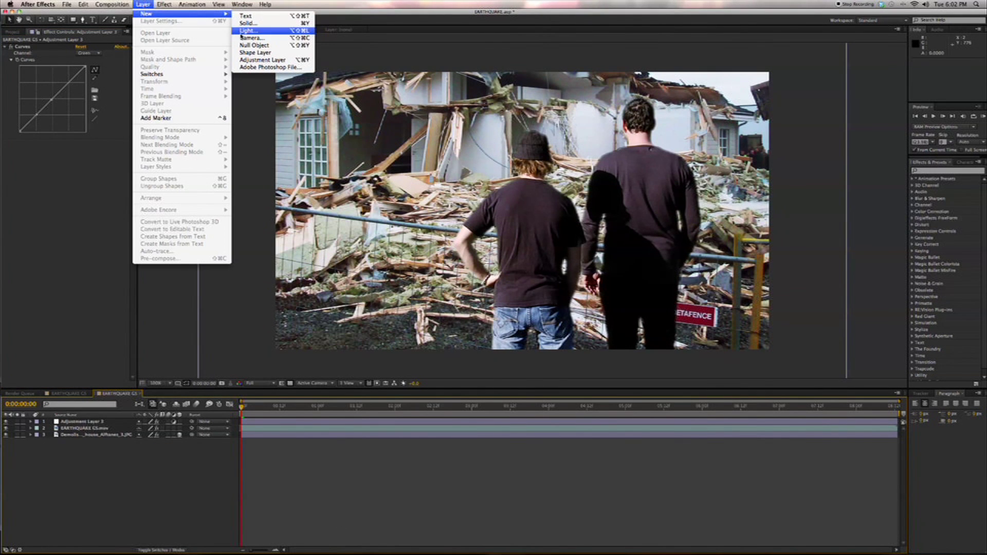
{"action": "left_click", "coordinate": [257, 37]}
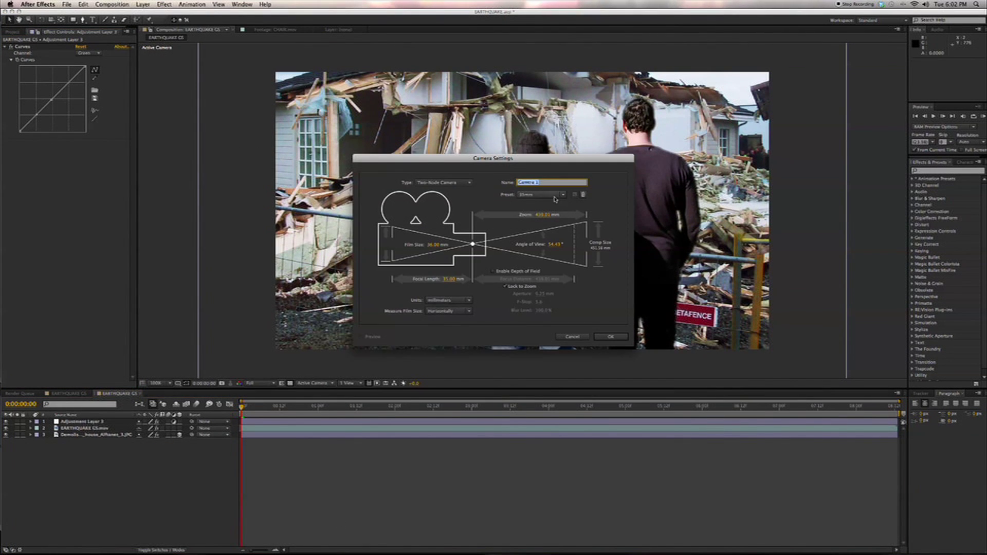
{"action": "left_click", "coordinate": [611, 336]}
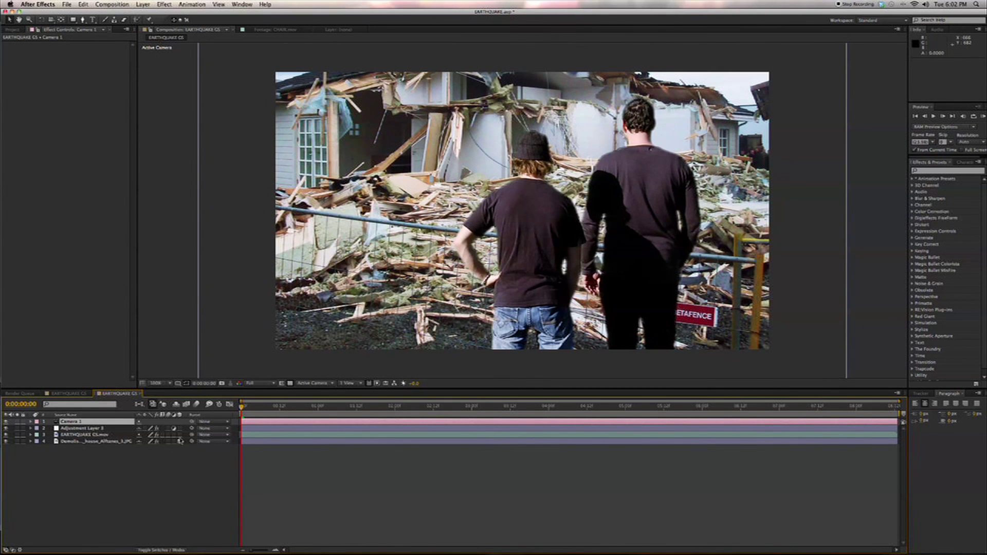
Make the footage and house image layers 3D and push the house image back in depth to a Z position of 897
{"action": "left_click", "coordinate": [110, 441]}
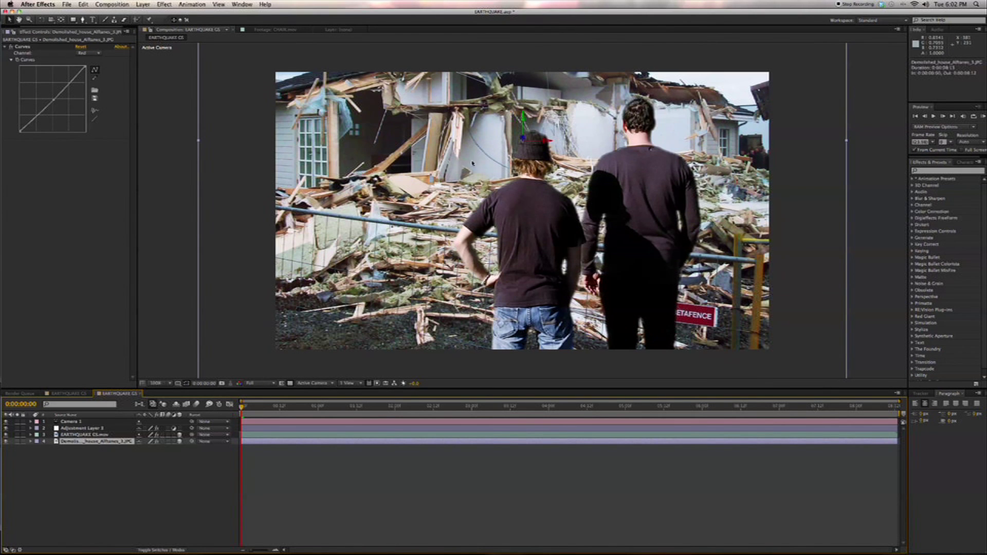
{"action": "left_click_drag", "start_coordinate": [522, 138], "coordinate": [351, 491]}
Scale the demolished house image to 85% and shift it about 150 px to the right behind the two men
{"action": "key", "text": "s"}
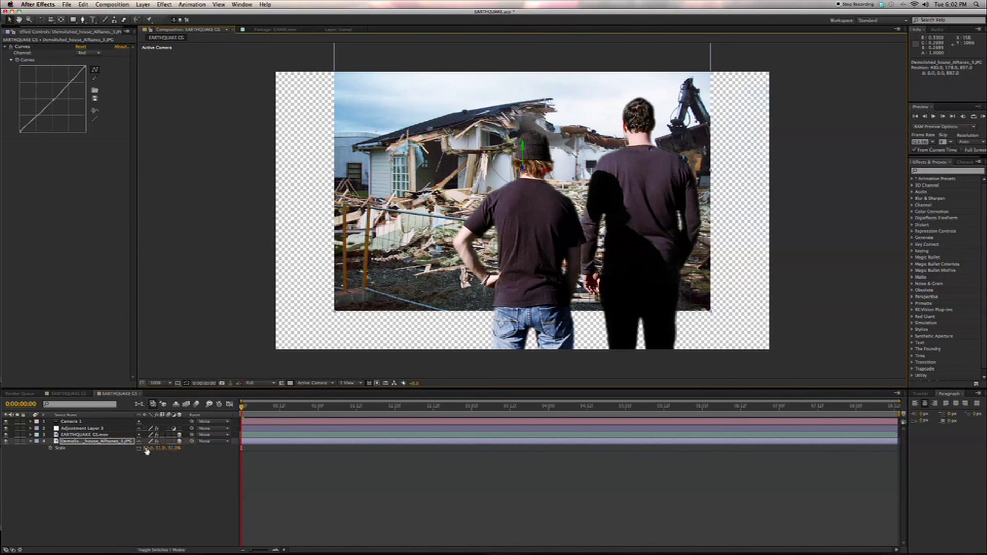
{"action": "left_click_drag", "start_coordinate": [147, 450], "coordinate": [163, 450]}
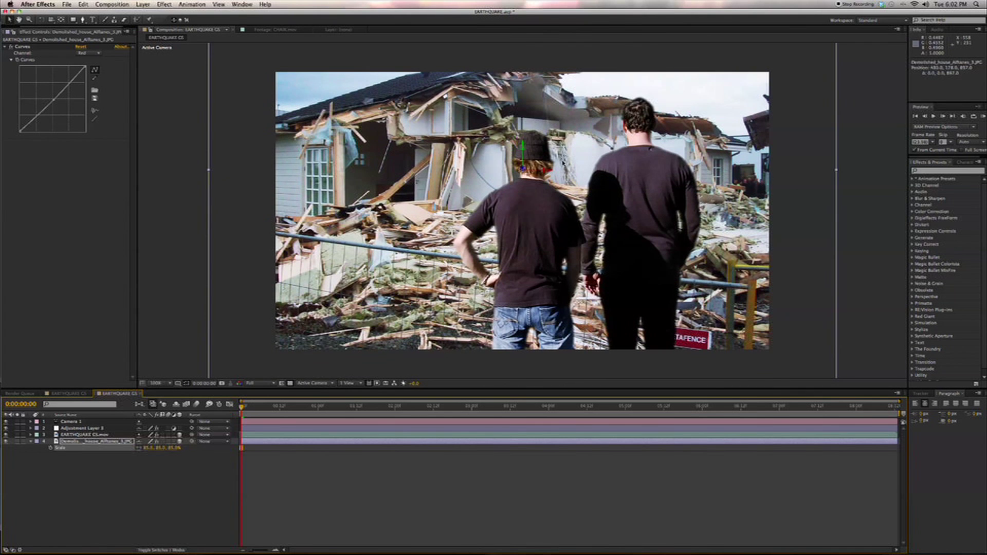
{"action": "left_click_drag", "start_coordinate": [553, 174], "coordinate": [629, 175]}
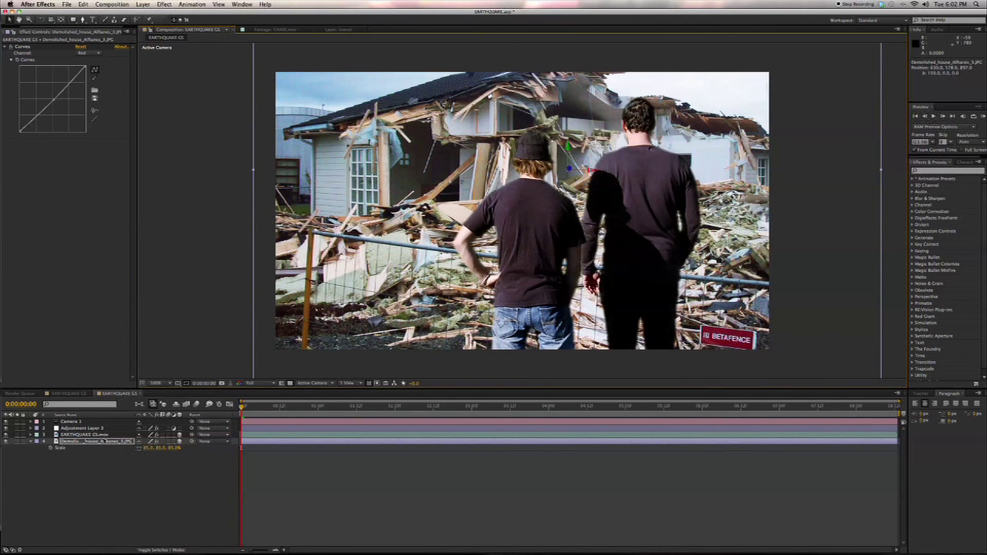
Set a Position keyframe for the camera at the start of the composition
{"action": "left_click", "coordinate": [91, 422]}
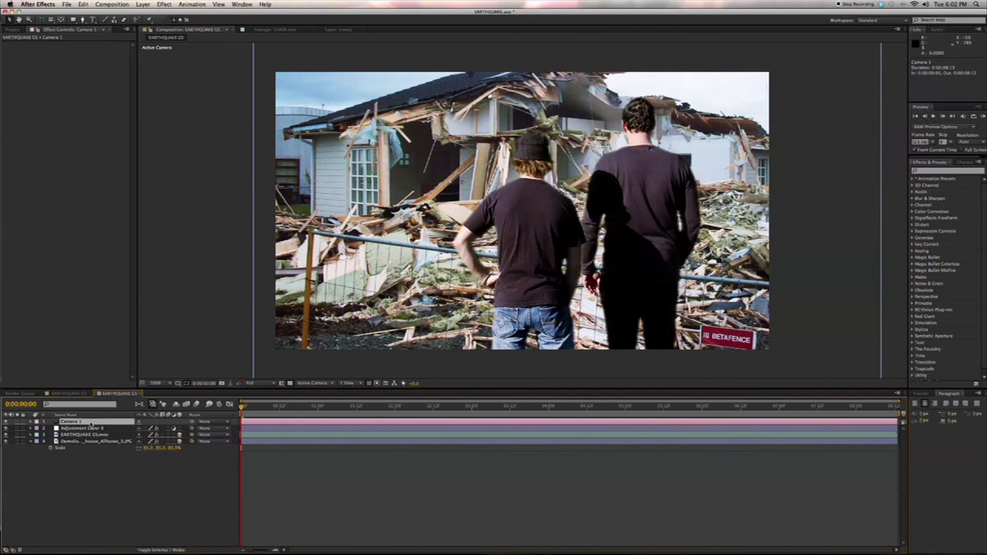
{"action": "key", "text": "p"}
{"action": "left_click", "coordinate": [51, 427]}
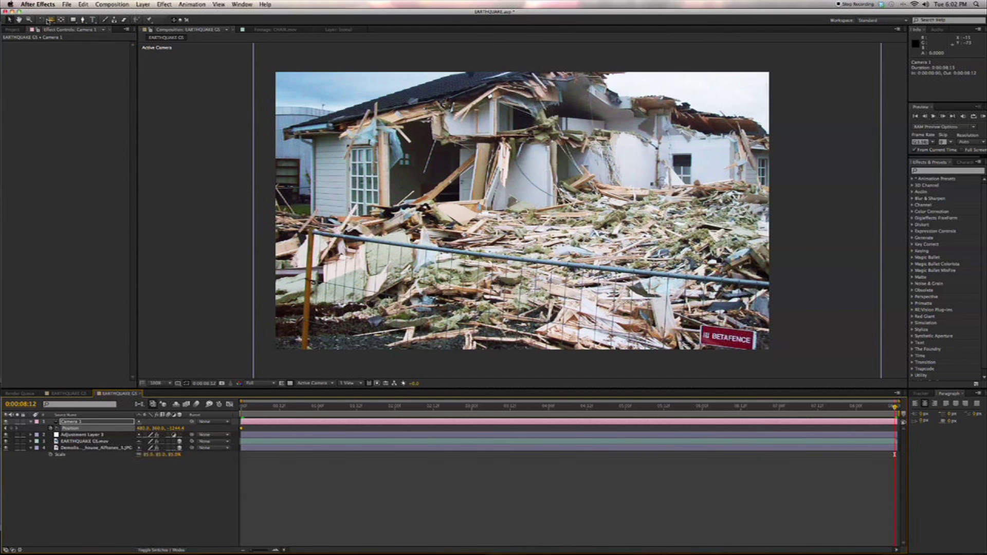
At 0:00:08:12, track the camera forward towards the house to a Z position of -1079.4 and return to the first frame
{"action": "left_click_drag", "start_coordinate": [49, 20], "coordinate": [84, 36]}
{"action": "left_click_drag", "start_coordinate": [469, 237], "coordinate": [508, 211]}
{"action": "left_click_drag", "start_coordinate": [508, 262], "coordinate": [510, 246]}
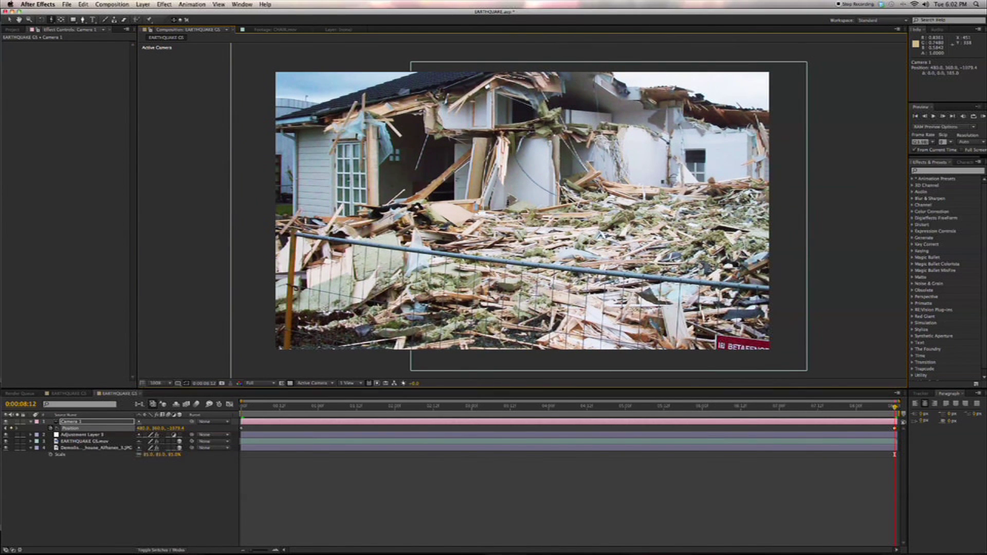
{"action": "left_click", "coordinate": [281, 531]}
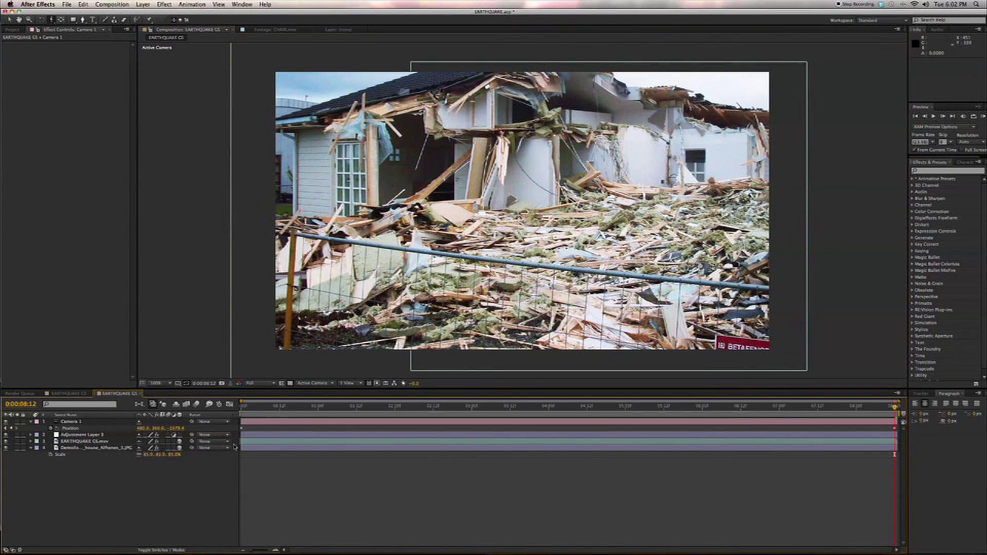
{"action": "left_click", "coordinate": [30, 422]}
{"action": "key", "text": "Home"}
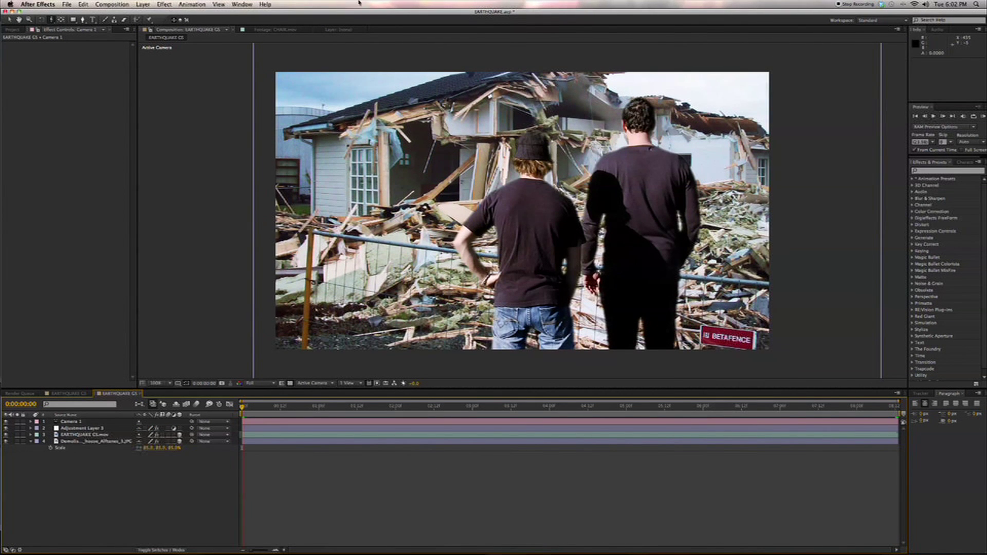
Create a null object above the camera layer
{"action": "left_click", "coordinate": [140, 4]}
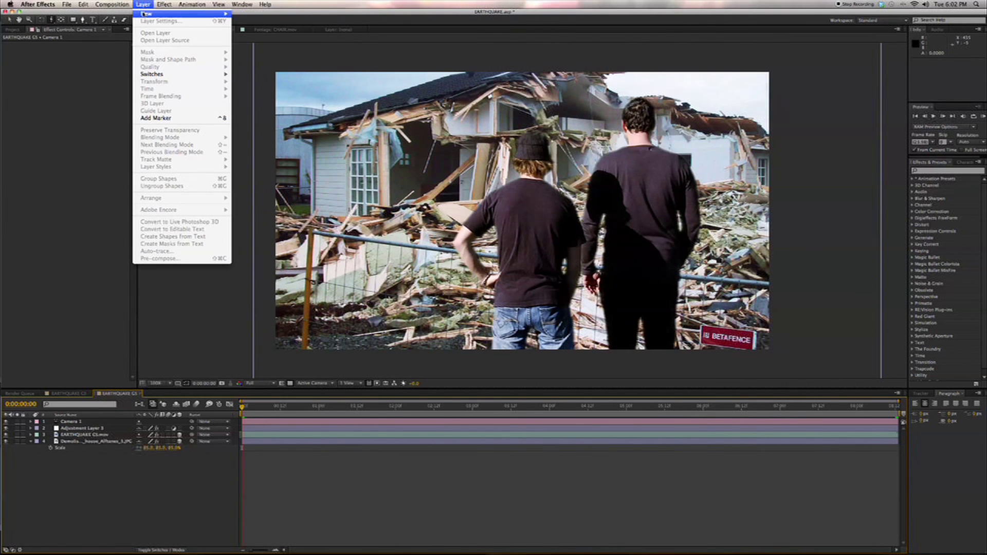
{"action": "mouse_move", "coordinate": [216, 13]}
{"action": "left_click", "coordinate": [265, 45]}
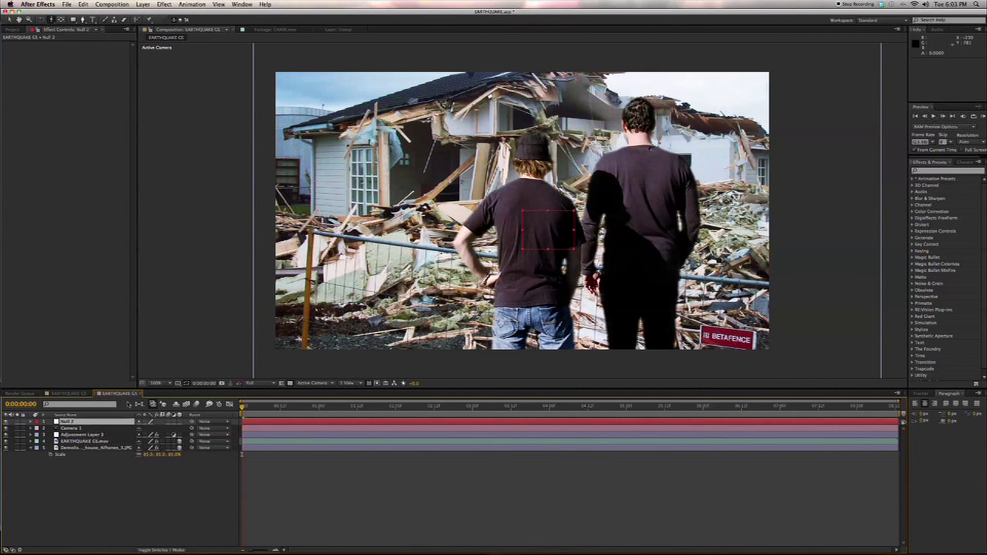
{"action": "left_click", "coordinate": [89, 497]}
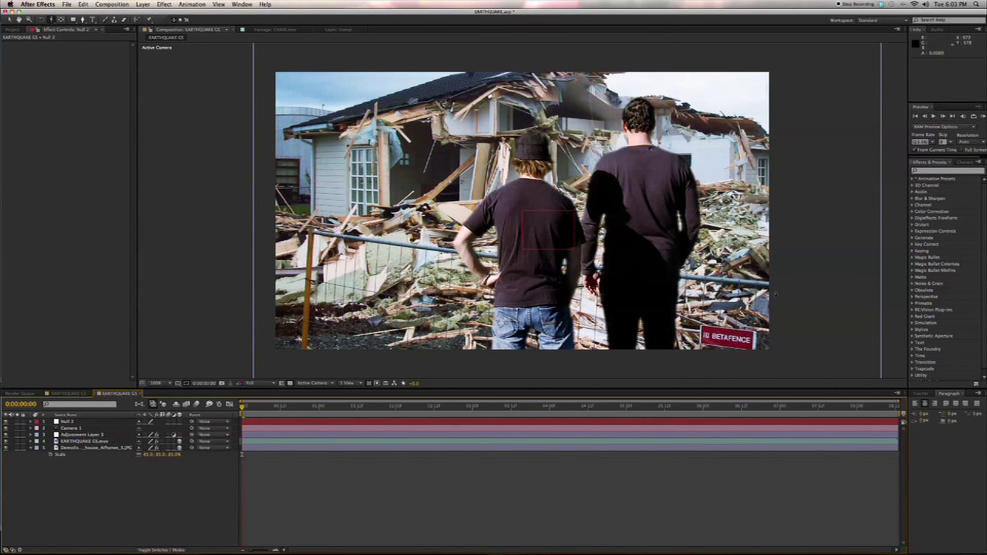
Apply Video Copilot's AfterShake_Null animation preset from the After Shake folder to the null
{"action": "left_click", "coordinate": [913, 179]}
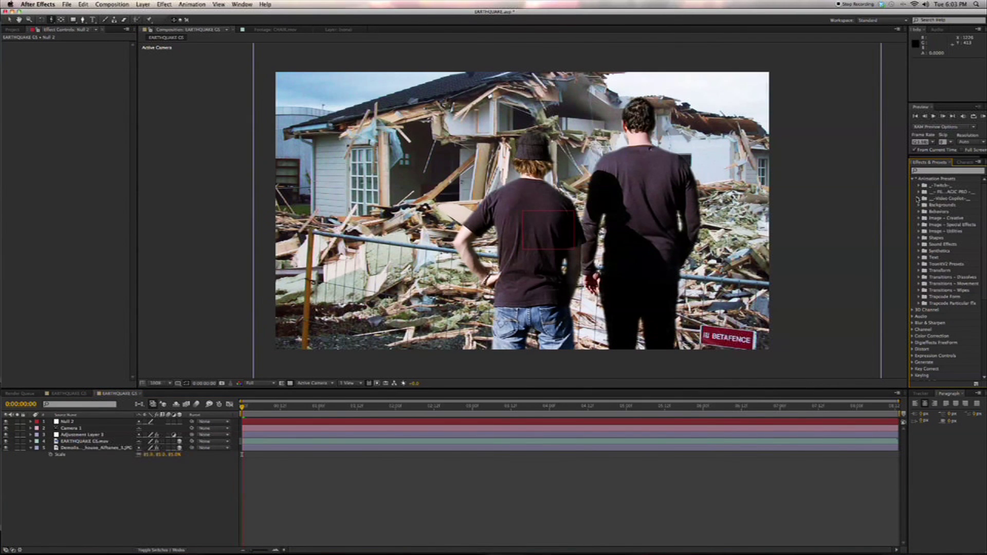
{"action": "left_click", "coordinate": [919, 198]}
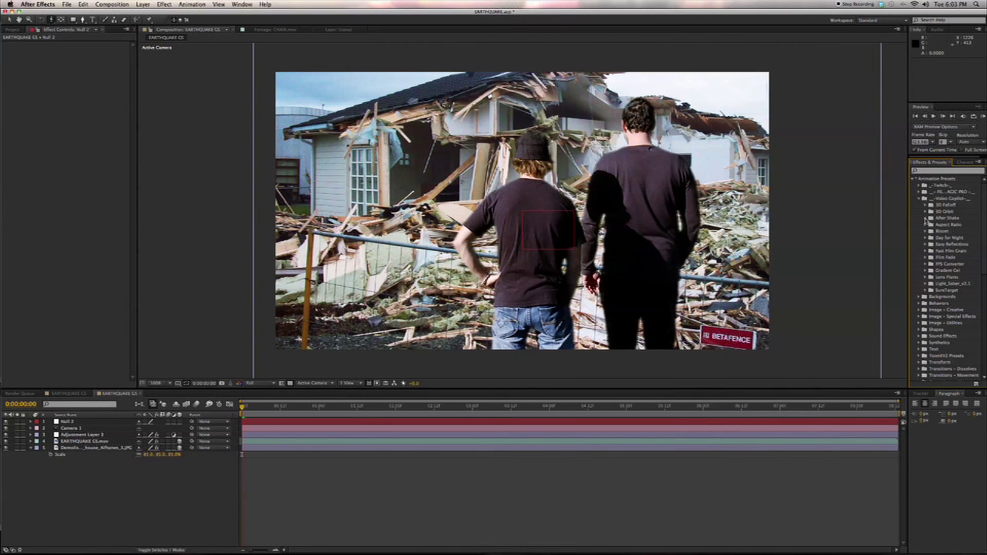
{"action": "left_click", "coordinate": [925, 219]}
{"action": "left_click_drag", "start_coordinate": [906, 235], "coordinate": [85, 425]}
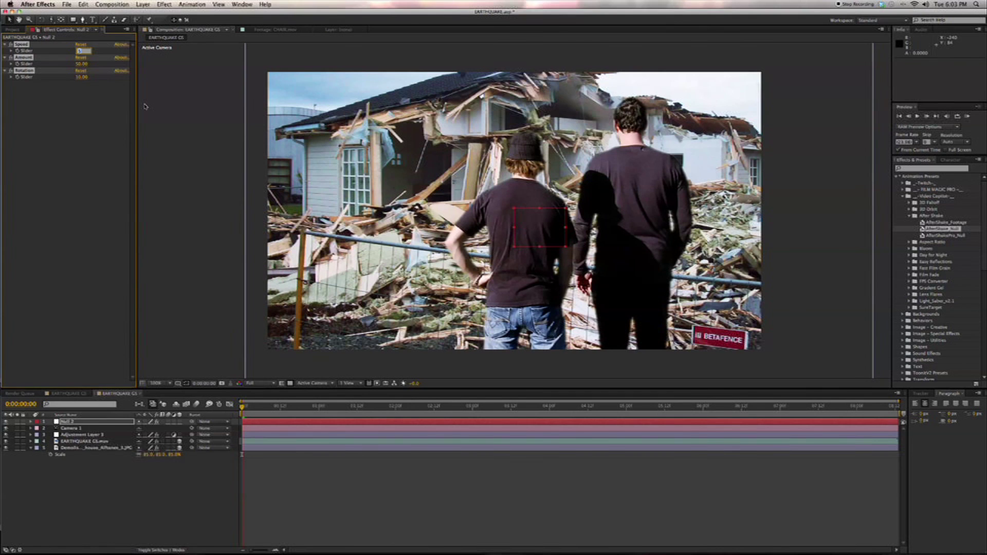
Set the null's shake sliders to Speed 2, Amount 15 and Rotation 2
{"action": "left_click", "coordinate": [42, 137]}
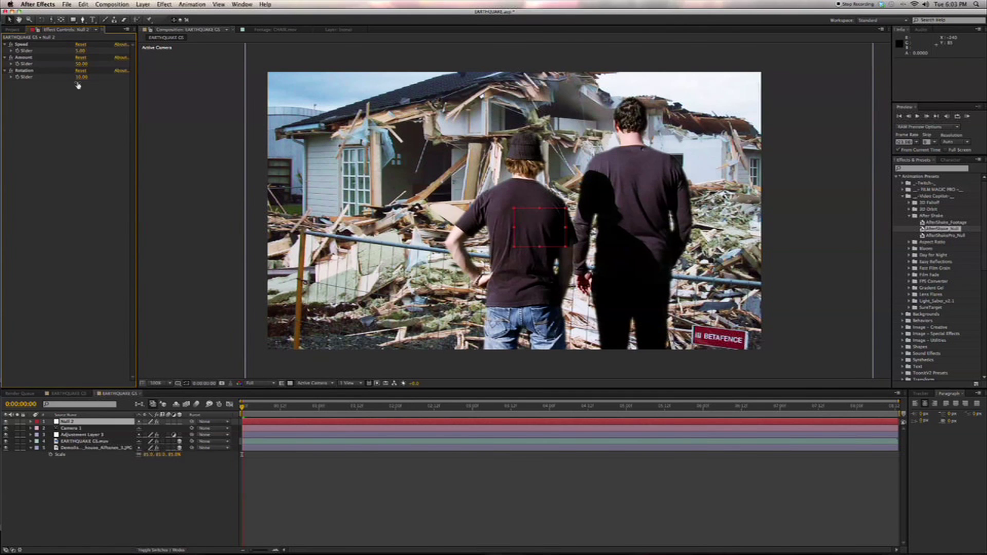
{"action": "left_click", "coordinate": [79, 51]}
{"action": "type", "text": "2"}
{"action": "key", "text": "Return"}
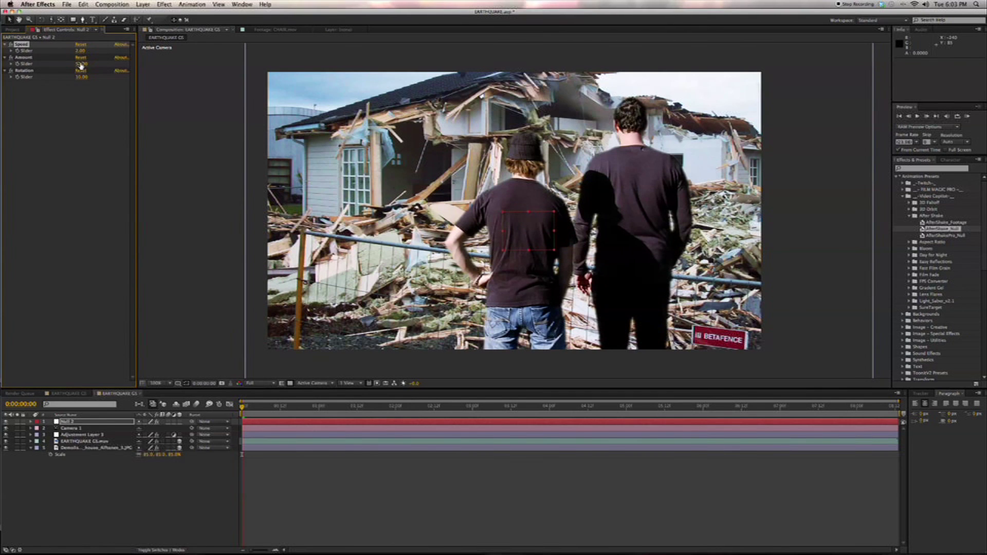
{"action": "left_click", "coordinate": [80, 63]}
{"action": "type", "text": "12"}
{"action": "key", "text": "Return"}
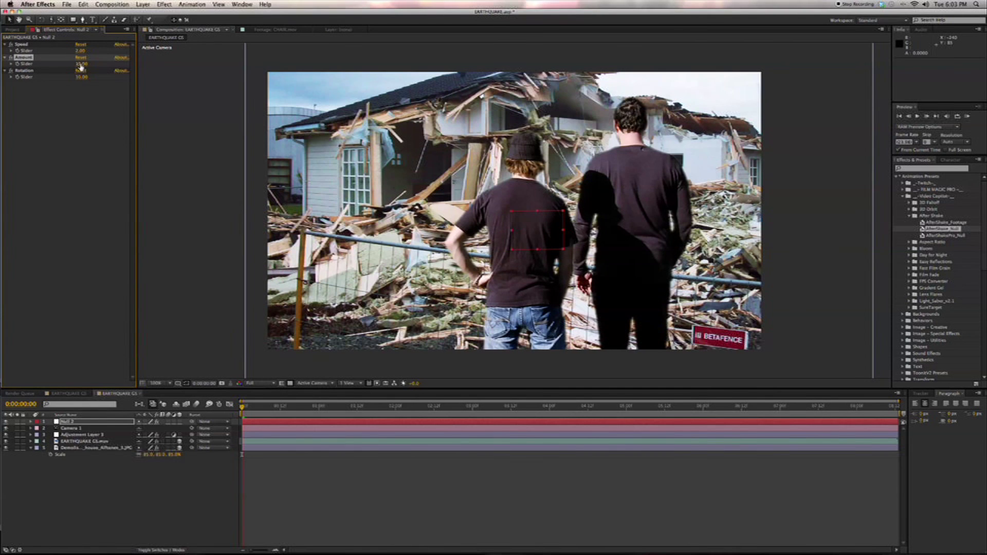
{"action": "left_click", "coordinate": [82, 77]}
{"action": "type", "text": "2"}
{"action": "key", "text": "Return"}
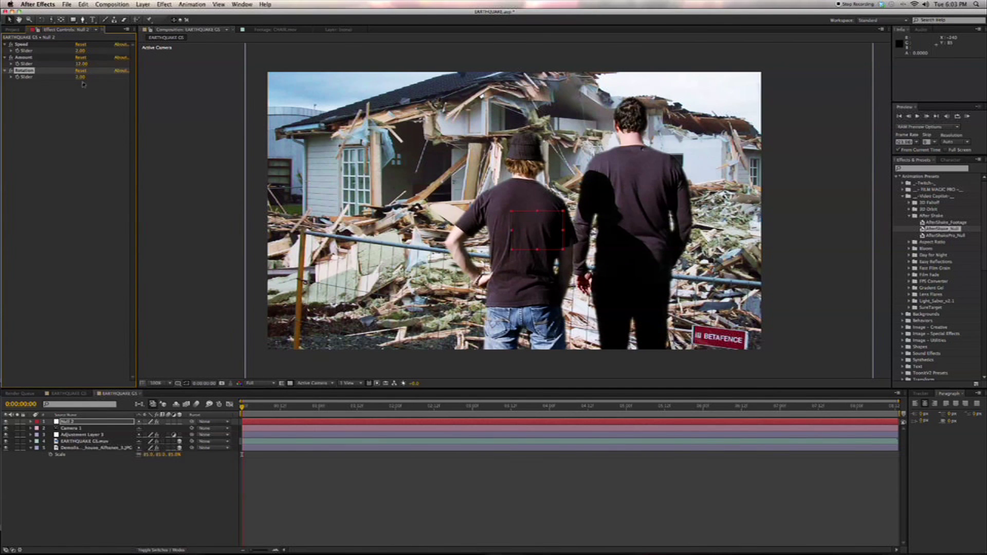
Reduce the null's shake Amount to 8
{"action": "left_click", "coordinate": [80, 63]}
{"action": "type", "text": "5"}
{"action": "key", "text": "Return"}
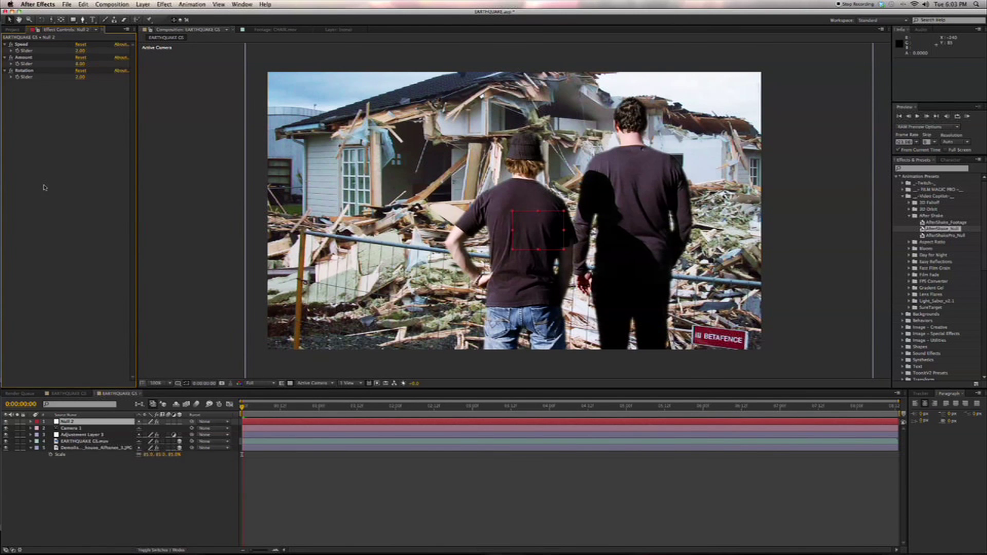
Parent both the EARTHQUAKE GS.mov footage and the demolished house image to the null layer
{"action": "left_click", "coordinate": [82, 442]}
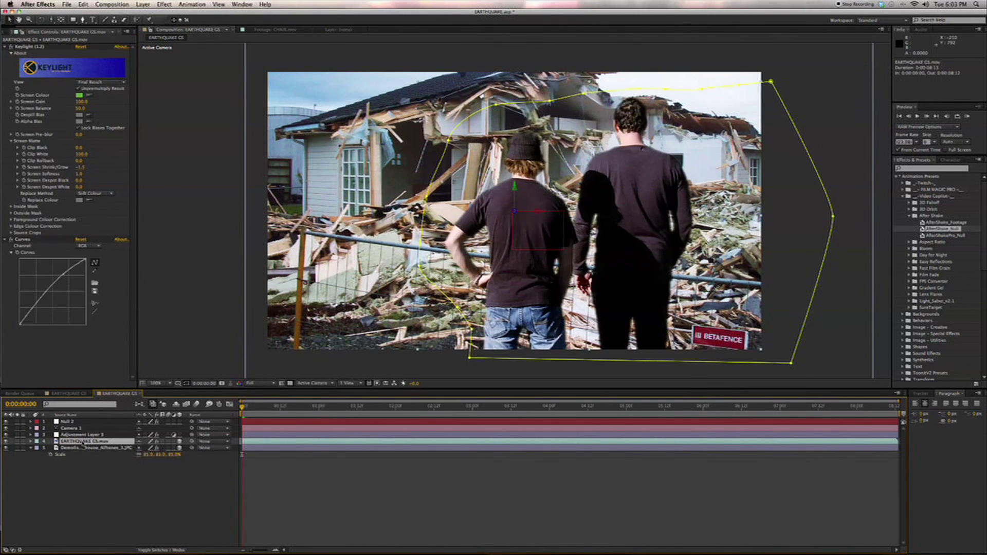
{"action": "left_click", "coordinate": [94, 448], "text": "shift"}
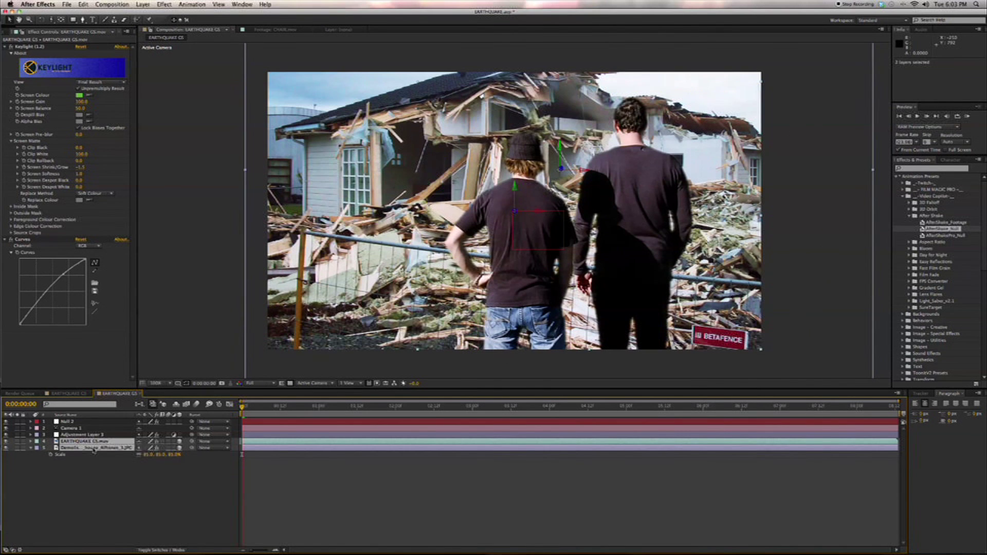
{"action": "left_click_drag", "start_coordinate": [194, 450], "coordinate": [66, 422]}
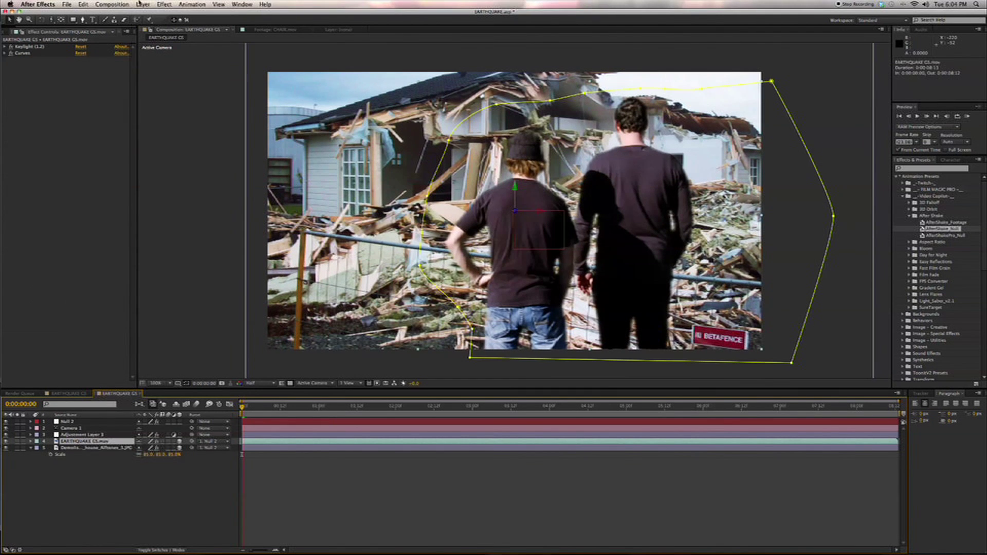
Apply the Motion Tile effect to the EARTHQUAKE GS.mov footage
{"action": "left_click", "coordinate": [140, 4]}
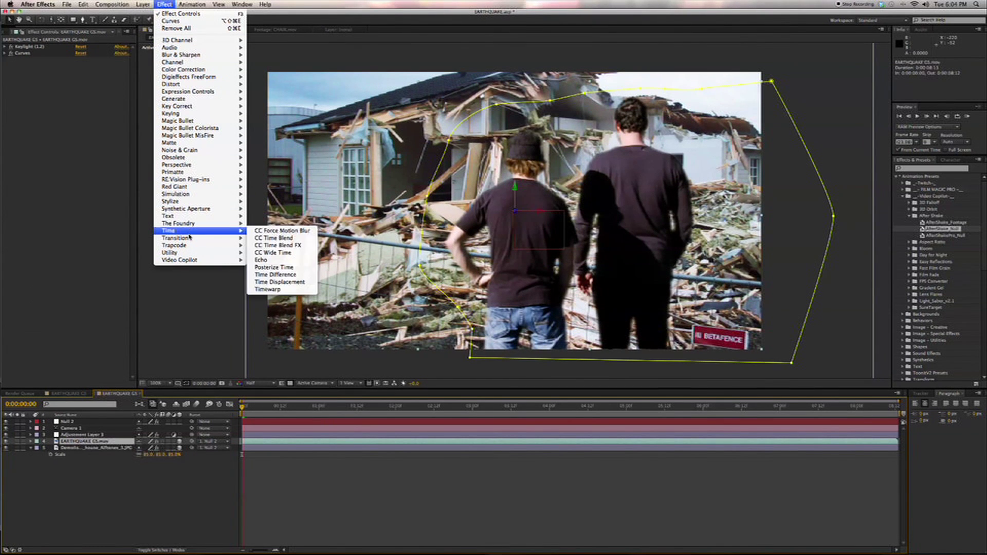
{"action": "mouse_move", "coordinate": [179, 201]}
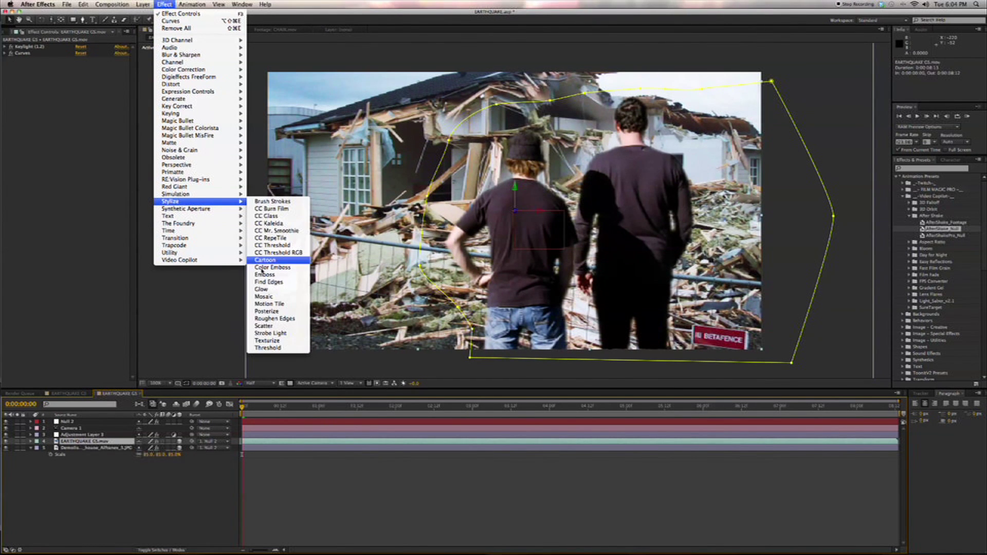
{"action": "left_click", "coordinate": [270, 304]}
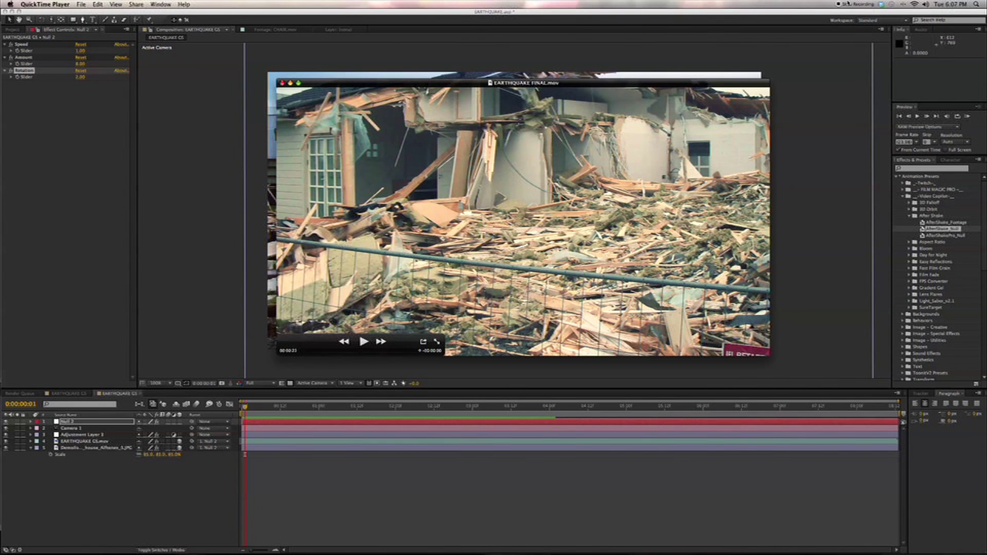
{"action": "left_click", "coordinate": [847, 3]}
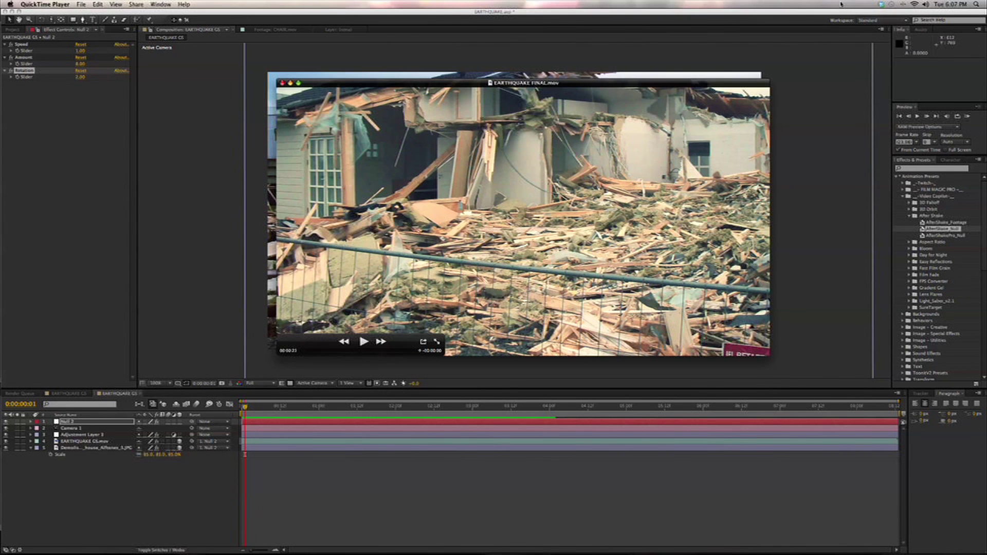